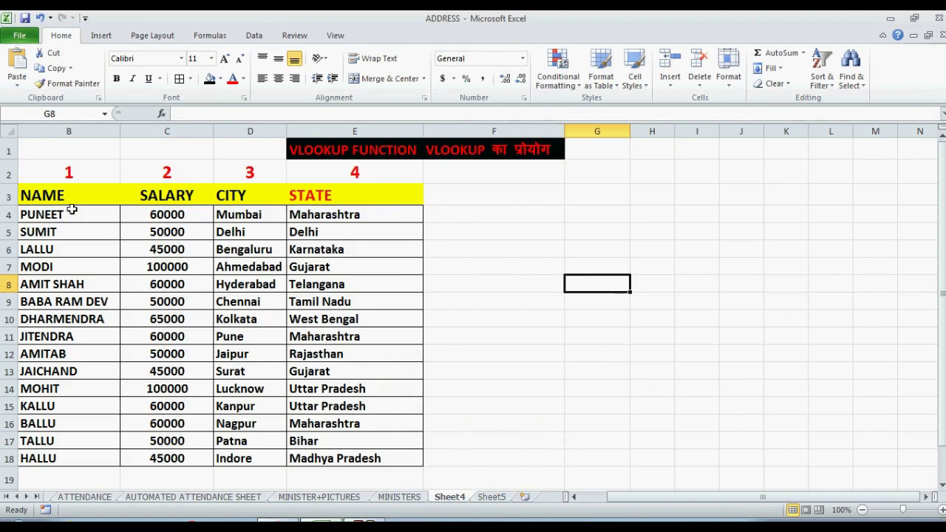
Step: Apply All Borders to the B3:E3 header row and go over the NAME, SALARY, CITY, STATE headings
{"action": "left_click_drag", "start_coordinate": [56, 196], "coordinate": [337, 198]}
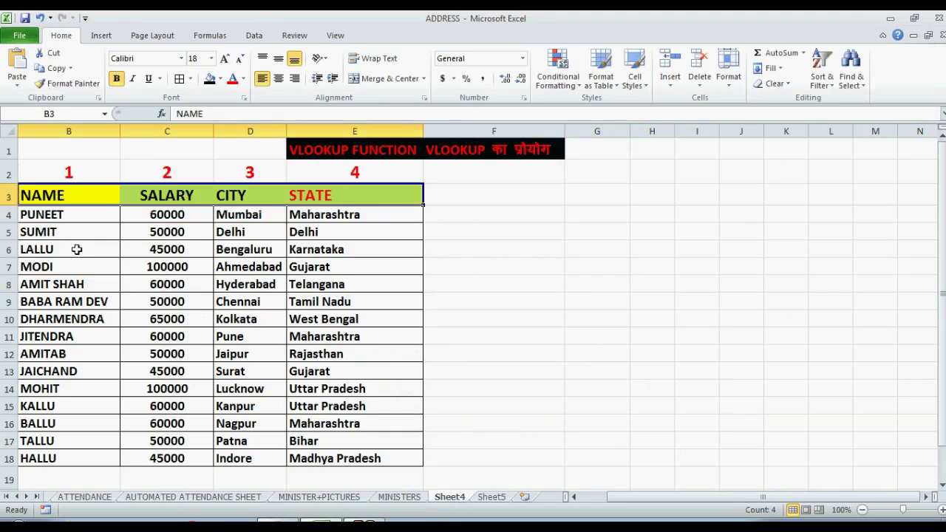
{"action": "left_click", "coordinate": [179, 78]}
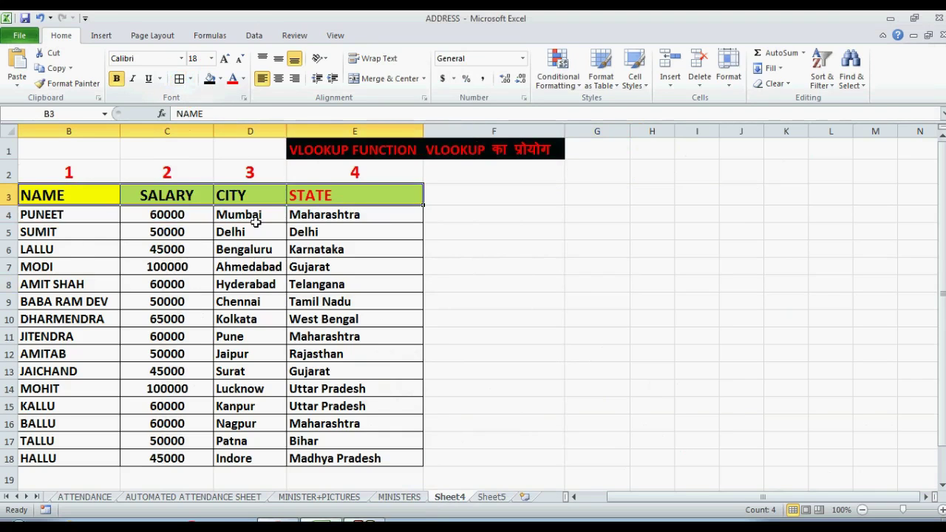
{"action": "left_click", "coordinate": [81, 197]}
{"action": "left_click", "coordinate": [159, 198]}
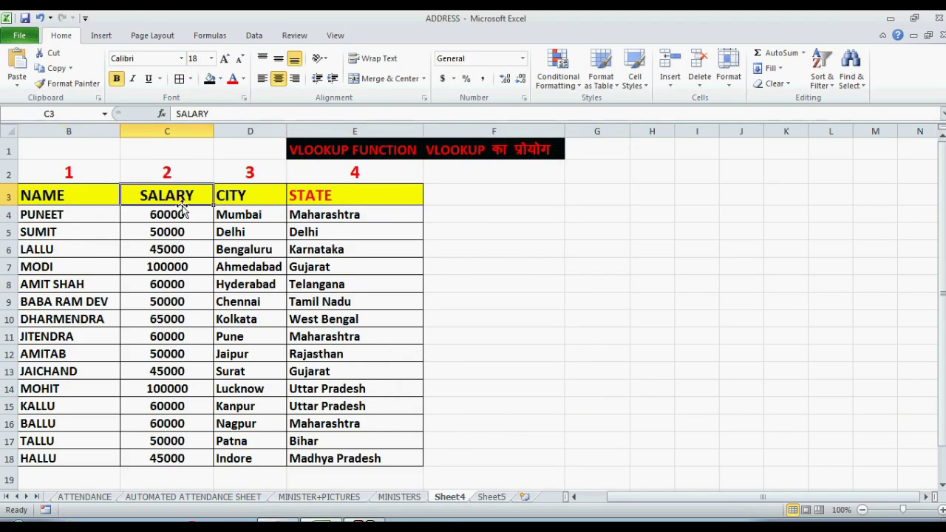
{"action": "left_click", "coordinate": [235, 195]}
{"action": "left_click", "coordinate": [300, 197]}
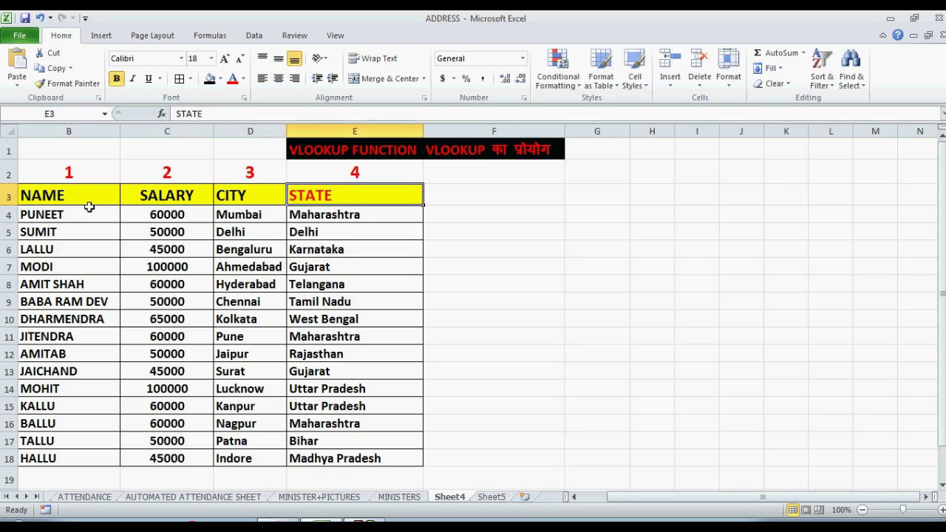
Step: Review the names, salaries, cities and states, then the VLOOKUP FUNCTION title in row 1
{"action": "left_click_drag", "start_coordinate": [70, 214], "coordinate": [66, 459]}
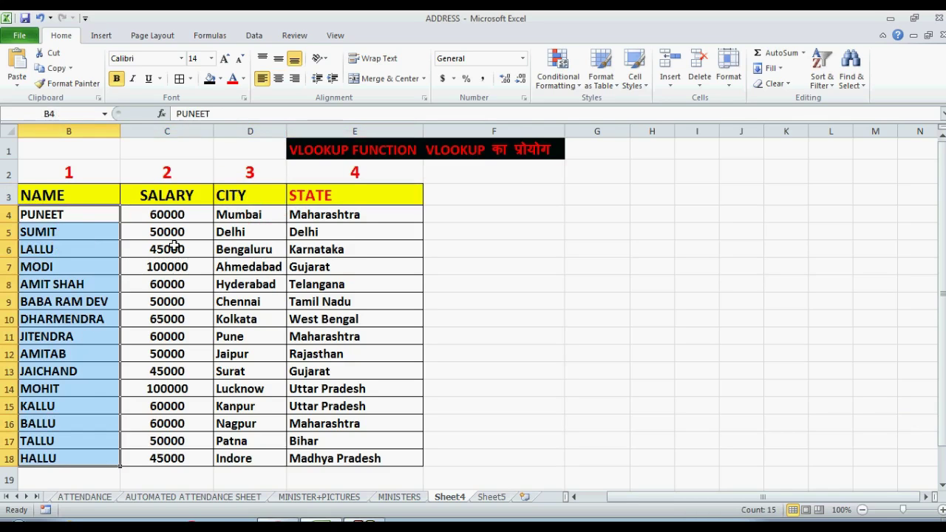
{"action": "mouse_move", "coordinate": [169, 232]}
{"action": "left_mouse_down"}
{"action": "mouse_move", "coordinate": [179, 364]}
{"action": "mouse_move", "coordinate": [168, 459]}
{"action": "left_mouse_up"}
{"action": "mouse_move", "coordinate": [244, 214]}
{"action": "left_mouse_down"}
{"action": "mouse_move", "coordinate": [249, 269]}
{"action": "mouse_move", "coordinate": [355, 432]}
{"action": "left_mouse_up"}
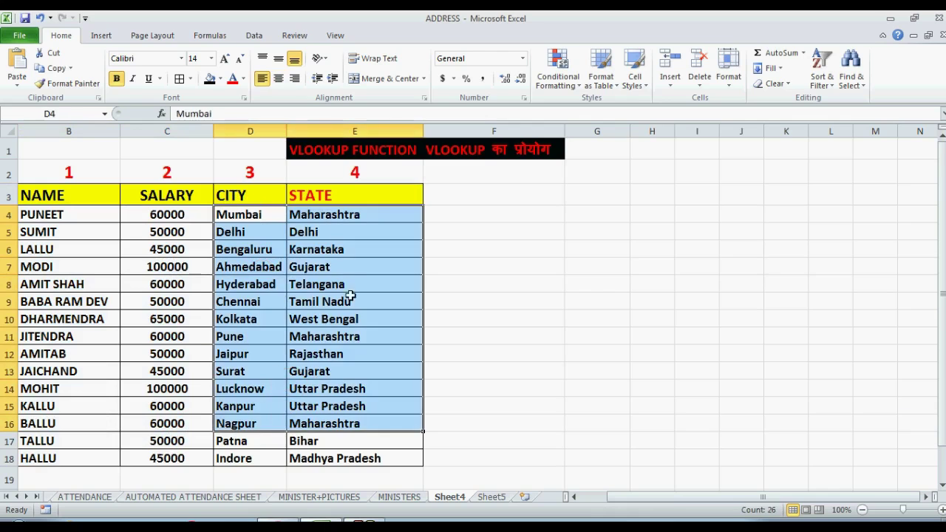
{"action": "left_click", "coordinate": [487, 295]}
{"action": "left_click", "coordinate": [437, 157]}
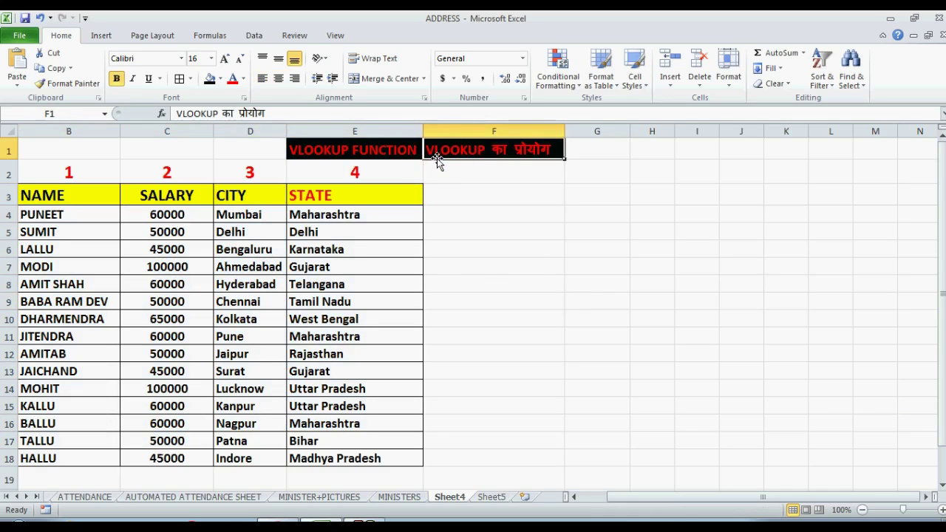
{"action": "left_click", "coordinate": [362, 153]}
{"action": "left_click", "coordinate": [457, 155]}
Step: Go over the column numbers 1 to 4 in row 2 above the headings
{"action": "left_click", "coordinate": [338, 175]}
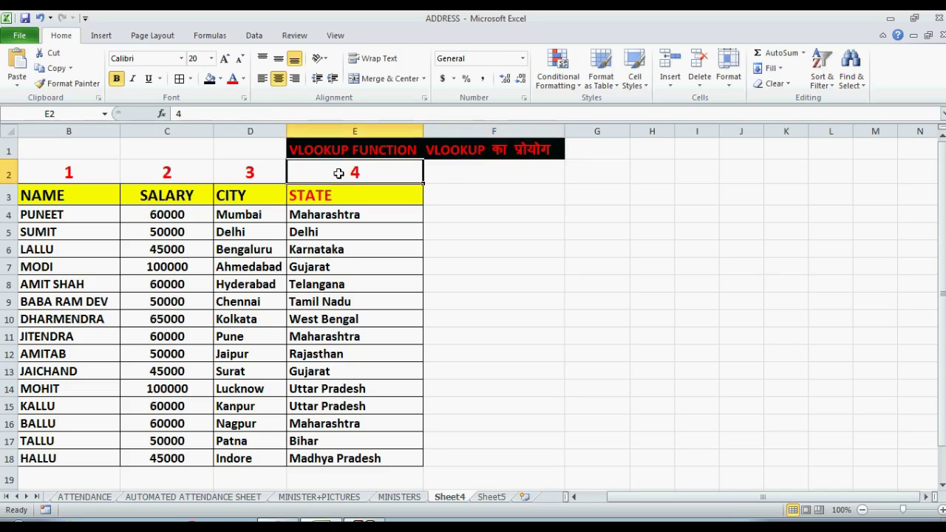
{"action": "left_click", "coordinate": [235, 176]}
{"action": "left_click", "coordinate": [132, 178]}
{"action": "left_click", "coordinate": [89, 176]}
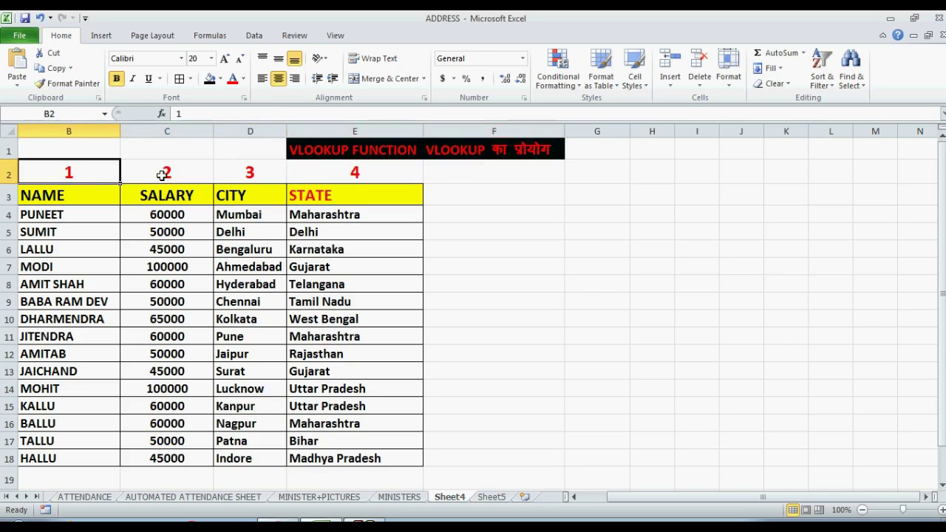
{"action": "left_click", "coordinate": [161, 175]}
{"action": "left_click", "coordinate": [257, 176]}
{"action": "left_click", "coordinate": [325, 176]}
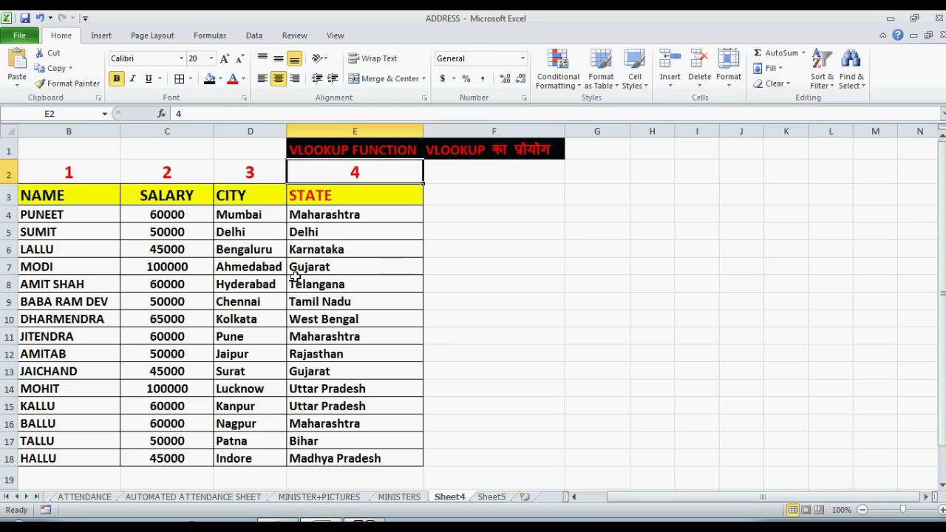
{"action": "left_click", "coordinate": [242, 172]}
{"action": "left_click", "coordinate": [180, 175]}
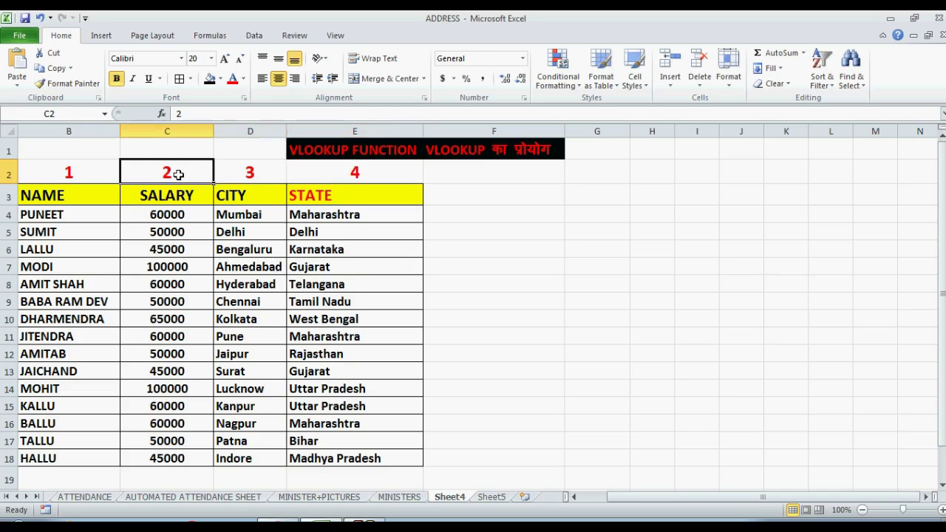
{"action": "left_click", "coordinate": [100, 177]}
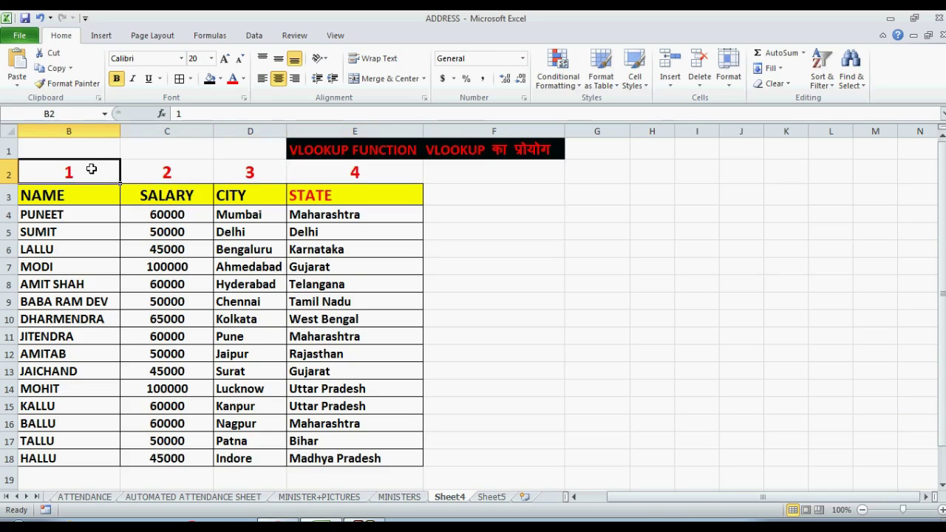
{"action": "left_click_drag", "start_coordinate": [89, 171], "coordinate": [361, 180]}
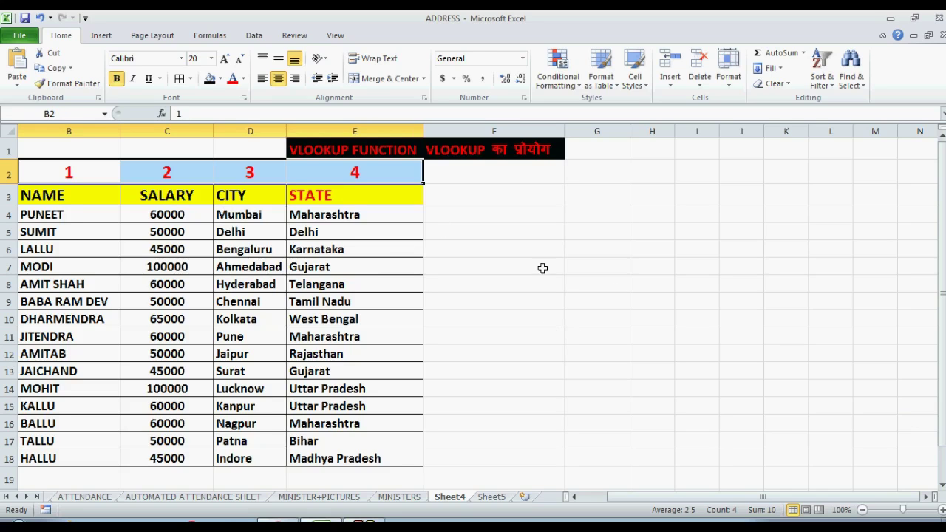
Step: Copy the B3:E3 headings and paste them into G3 on Sheet4
{"action": "left_click_drag", "start_coordinate": [50, 196], "coordinate": [322, 196]}
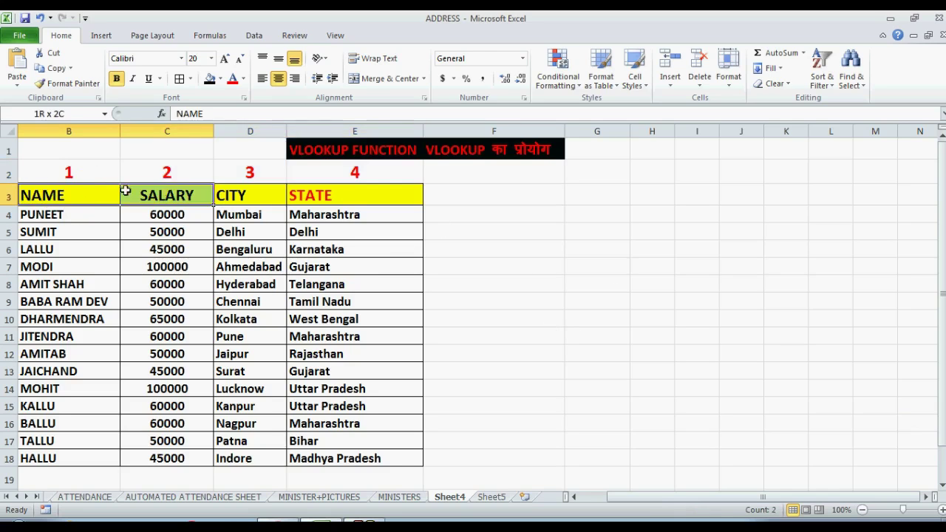
{"action": "right_click", "coordinate": [325, 198]}
{"action": "left_click", "coordinate": [353, 216]}
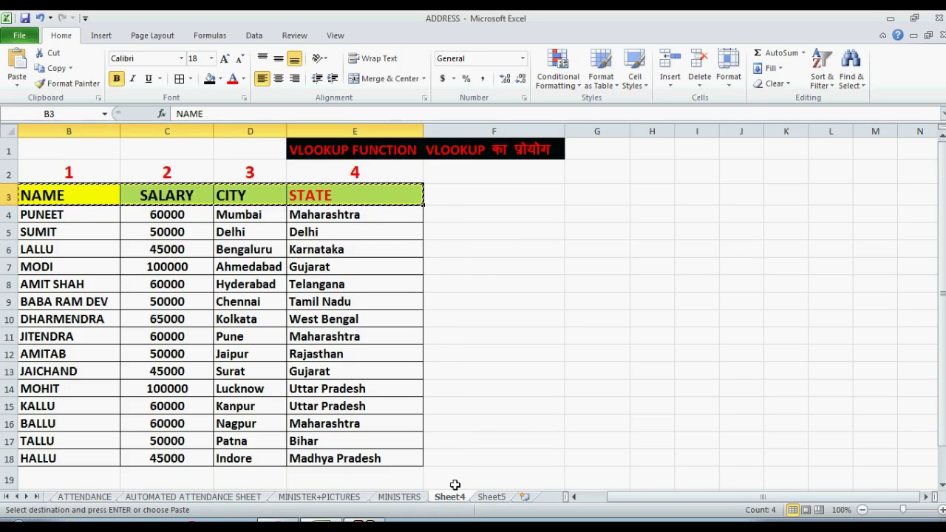
{"action": "left_click", "coordinate": [492, 497]}
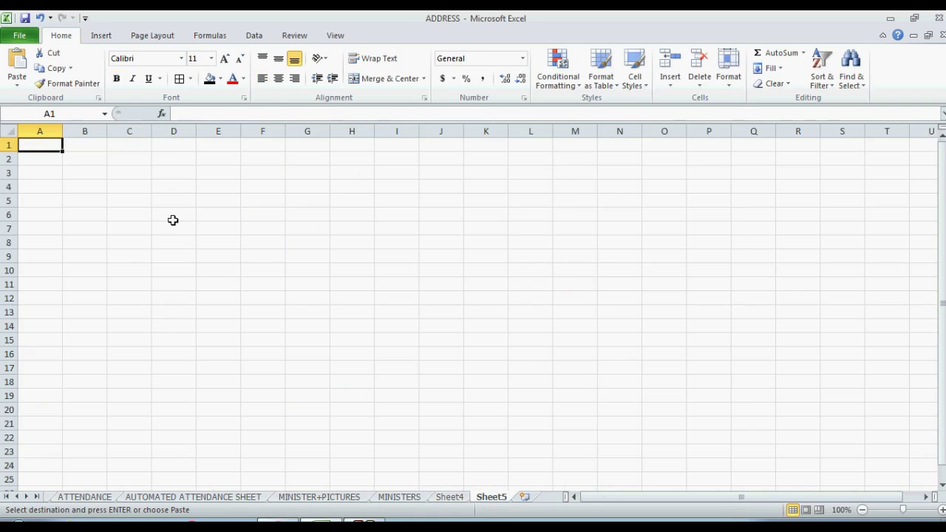
{"action": "left_click", "coordinate": [449, 498]}
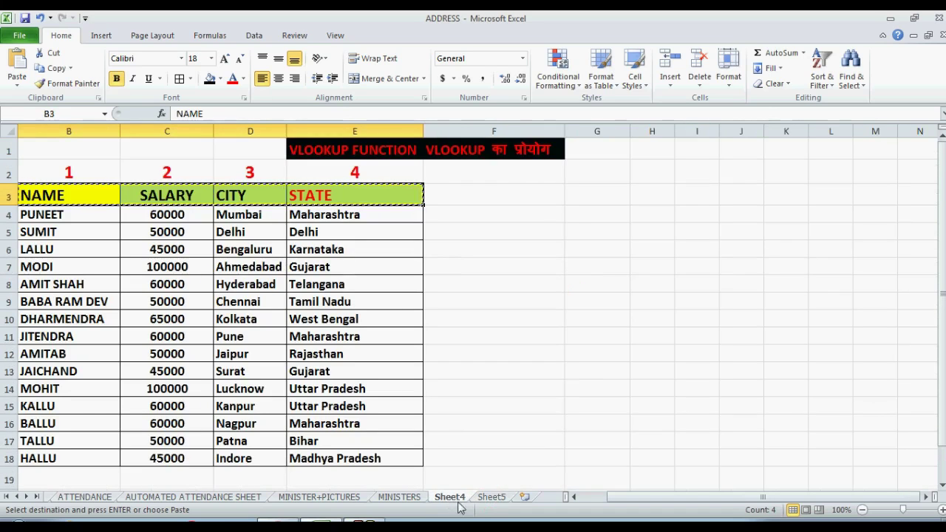
{"action": "left_click", "coordinate": [578, 199]}
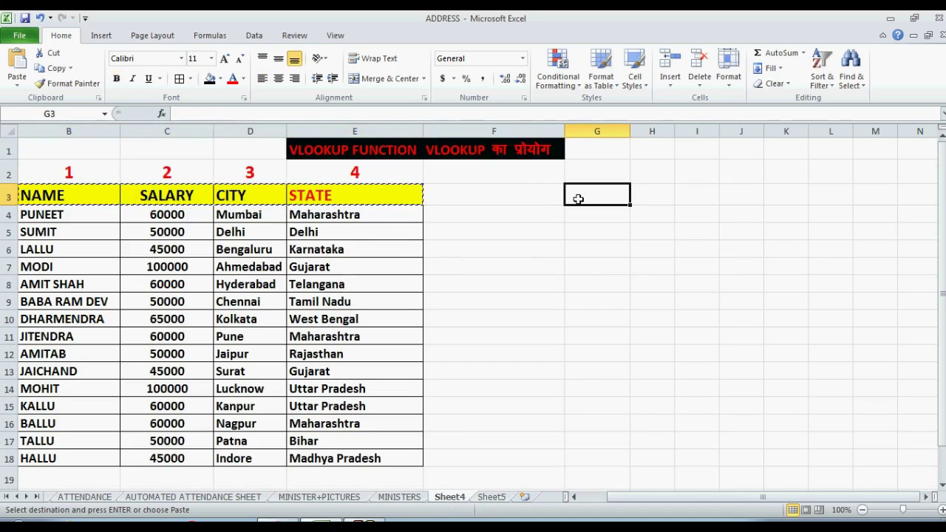
{"action": "key", "text": "ctrl+v"}
Step: Autofit columns G, H, I and J to the NAME, SALARY, CITY and STATE headings
{"action": "double_click", "coordinate": [630, 131]}
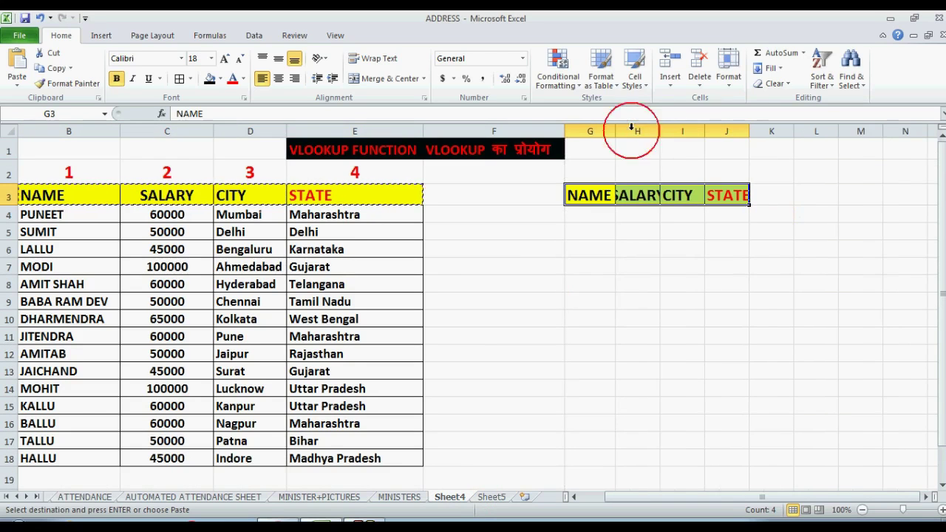
{"action": "double_click", "coordinate": [659, 131]}
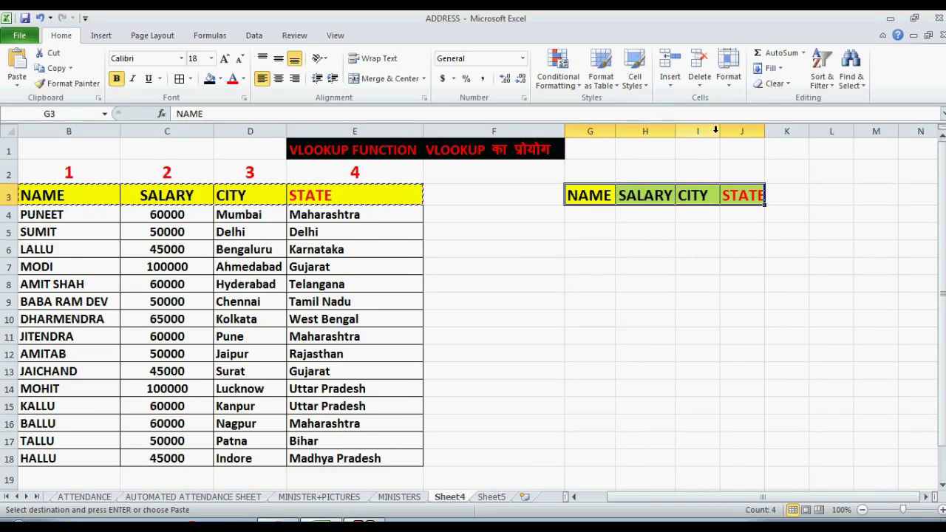
{"action": "left_click", "coordinate": [715, 131]}
{"action": "double_click", "coordinate": [720, 131]}
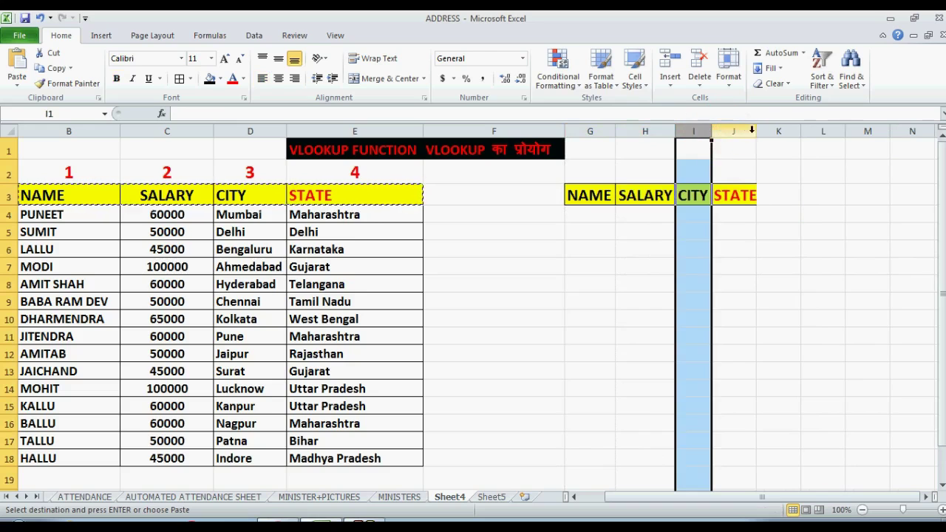
{"action": "double_click", "coordinate": [757, 131]}
Step: Give the empty lookup rows G4:J8 cell borders and font size 18
{"action": "left_click", "coordinate": [638, 213]}
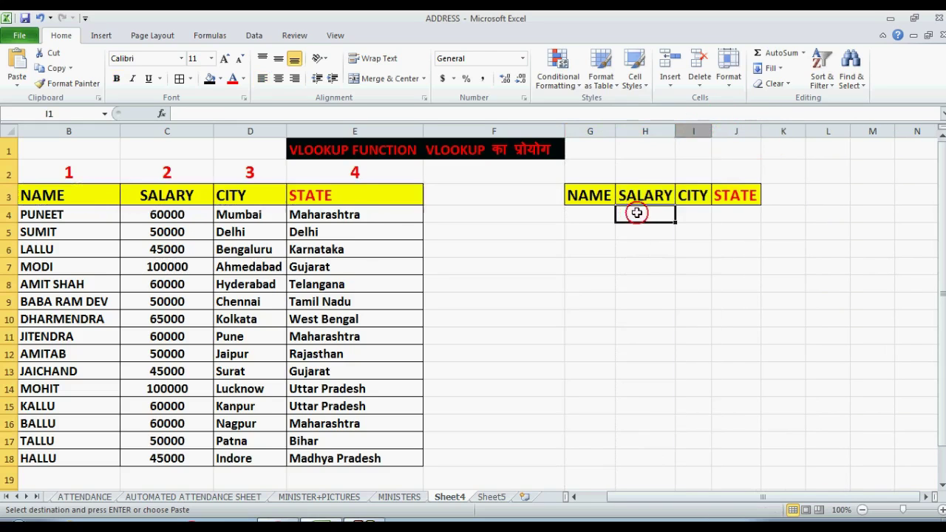
{"action": "left_click_drag", "start_coordinate": [574, 216], "coordinate": [730, 229]}
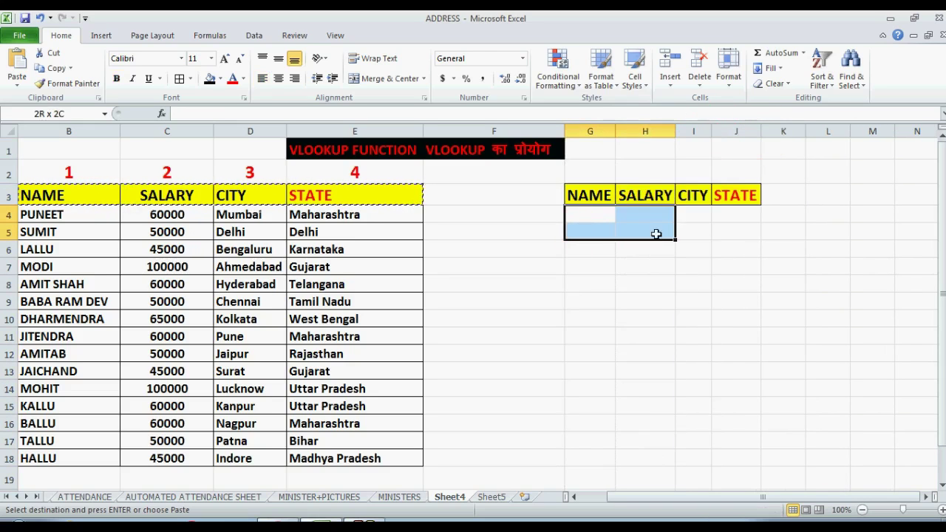
{"action": "left_click_drag", "start_coordinate": [730, 229], "coordinate": [721, 281]}
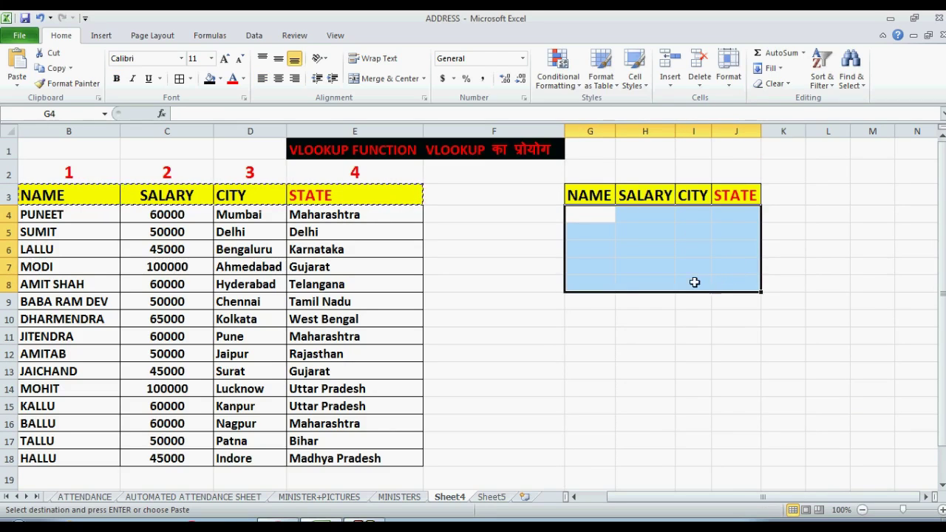
{"action": "left_click", "coordinate": [180, 78]}
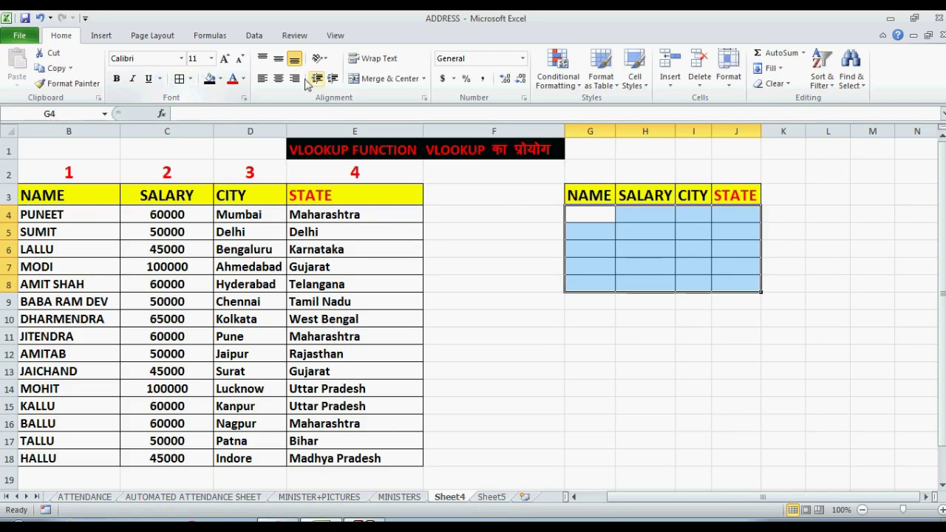
{"action": "left_click", "coordinate": [225, 58]}
{"action": "left_click", "coordinate": [225, 58]}
{"action": "left_click", "coordinate": [225, 58]}
{"action": "left_click", "coordinate": [224, 58]}
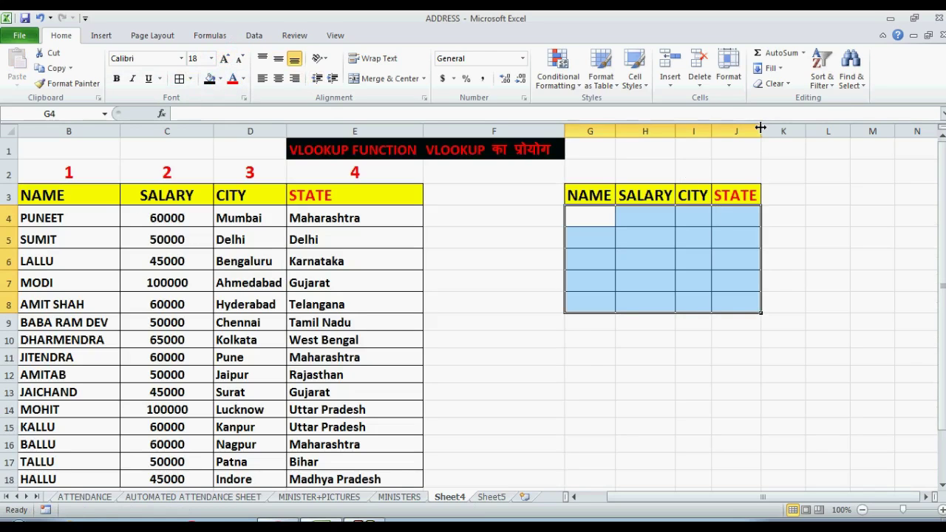
Step: Widen NAME column G and CITY column I, and narrow column F
{"action": "left_click", "coordinate": [586, 221]}
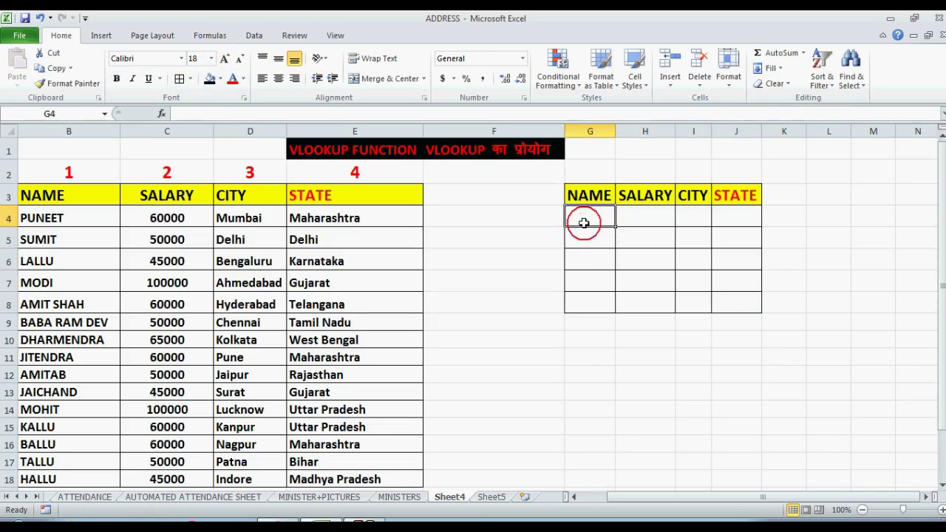
{"action": "left_click_drag", "start_coordinate": [584, 224], "coordinate": [584, 238]}
{"action": "left_click", "coordinate": [576, 215]}
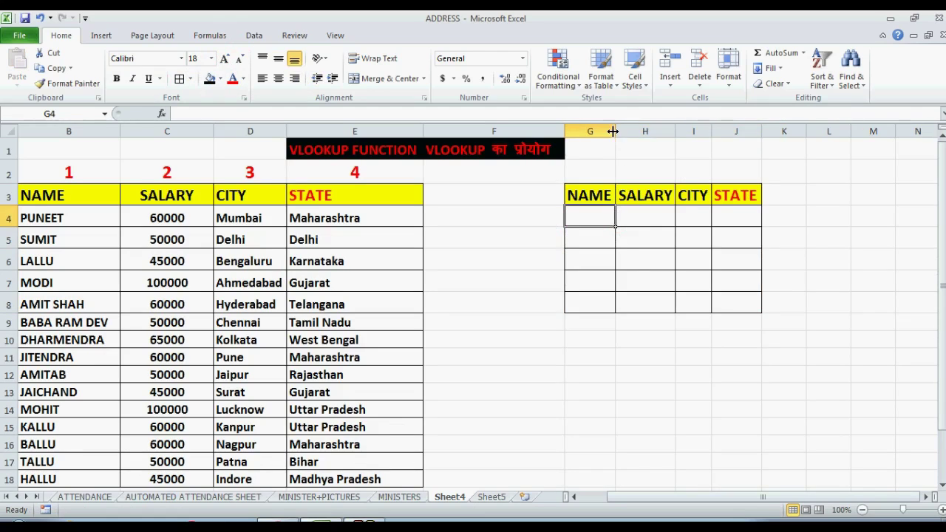
{"action": "left_click_drag", "start_coordinate": [612, 131], "coordinate": [655, 131]}
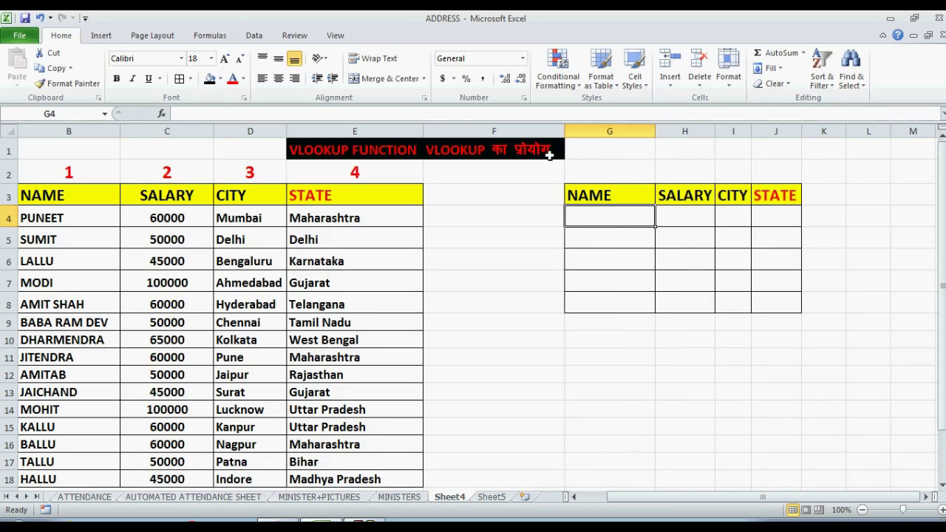
{"action": "left_click_drag", "start_coordinate": [567, 132], "coordinate": [532, 132]}
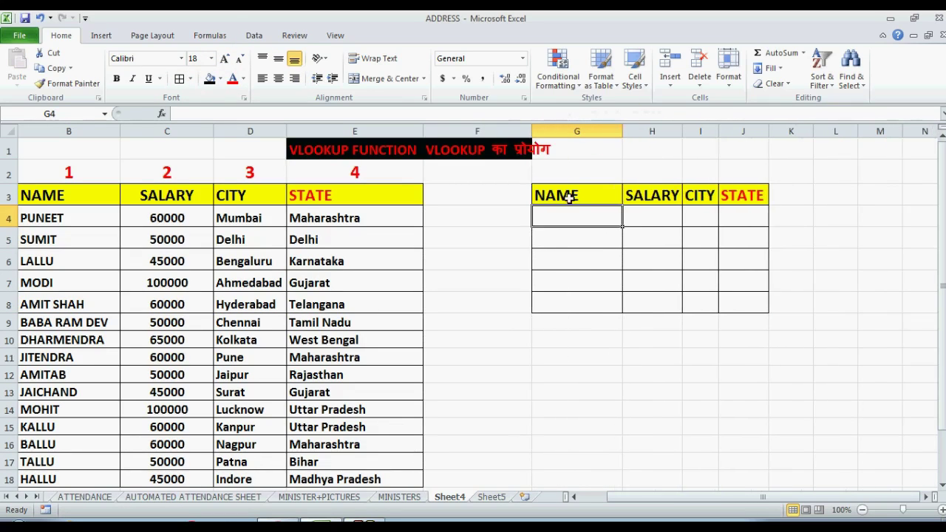
{"action": "left_click", "coordinate": [639, 217]}
{"action": "left_click", "coordinate": [696, 220]}
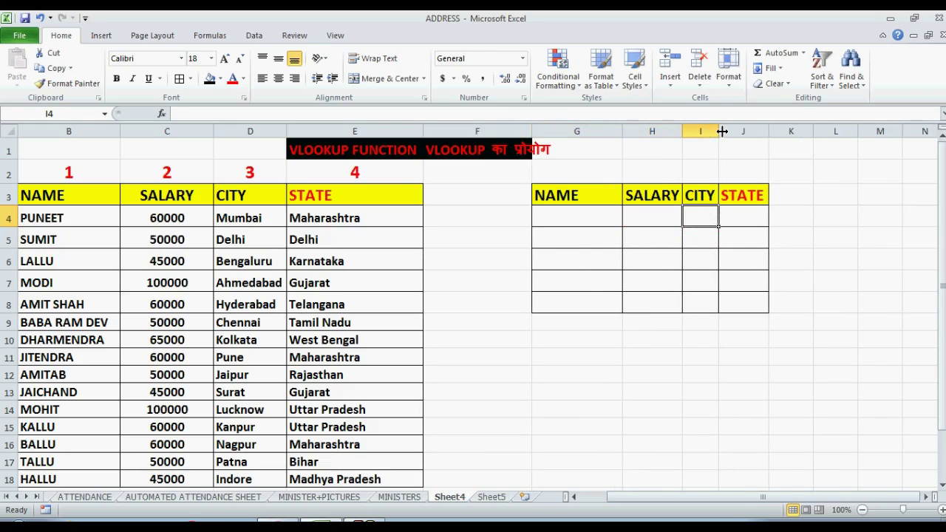
{"action": "left_click_drag", "start_coordinate": [723, 130], "coordinate": [738, 131]}
Step: Autofit column F to widen the gap between the data and lookup tables
{"action": "left_click", "coordinate": [559, 343]}
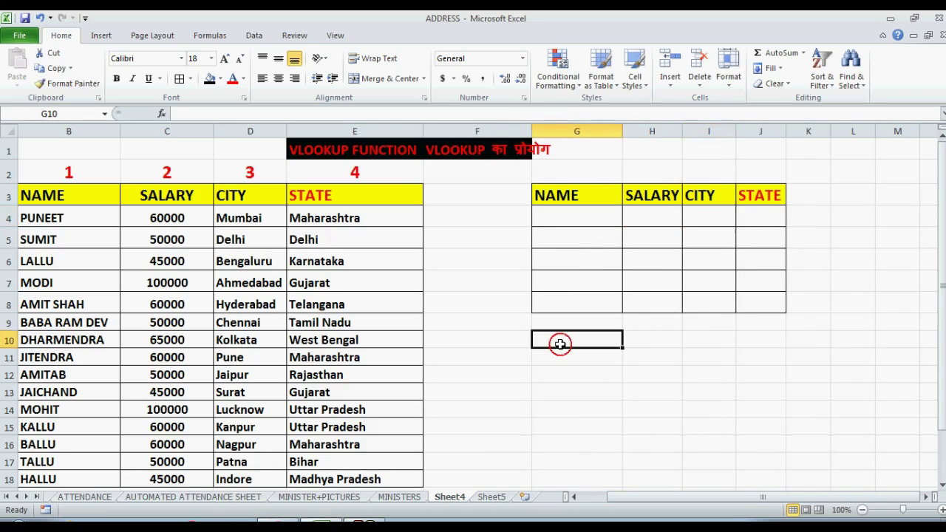
{"action": "left_click", "coordinate": [599, 222]}
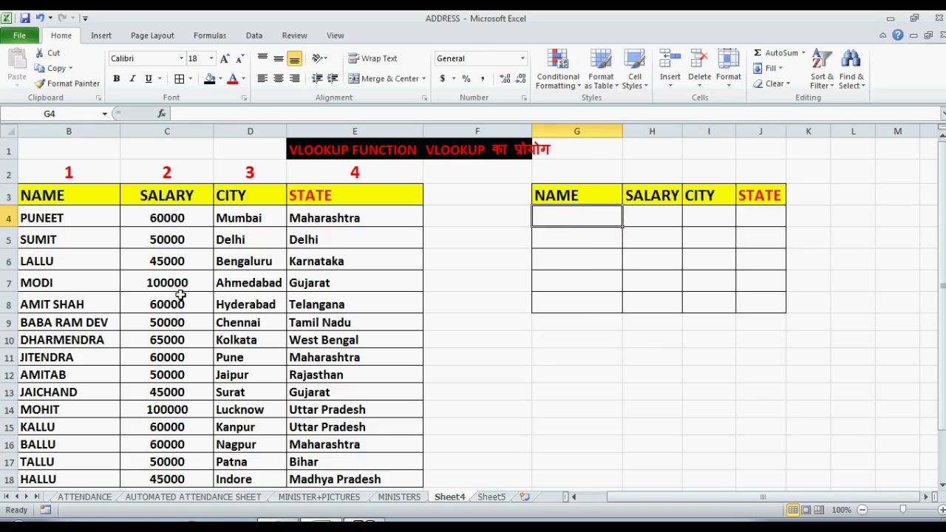
{"action": "left_click_drag", "start_coordinate": [63, 218], "coordinate": [74, 460]}
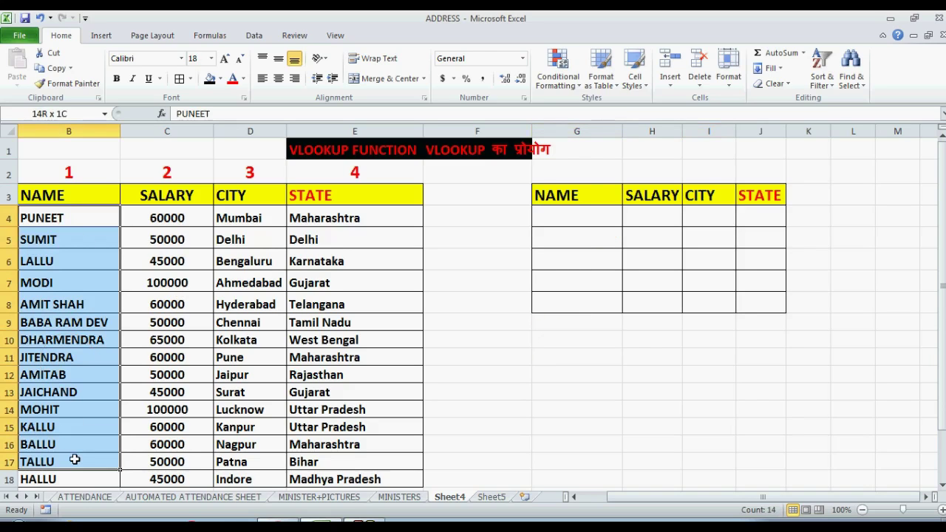
{"action": "left_click", "coordinate": [189, 283]}
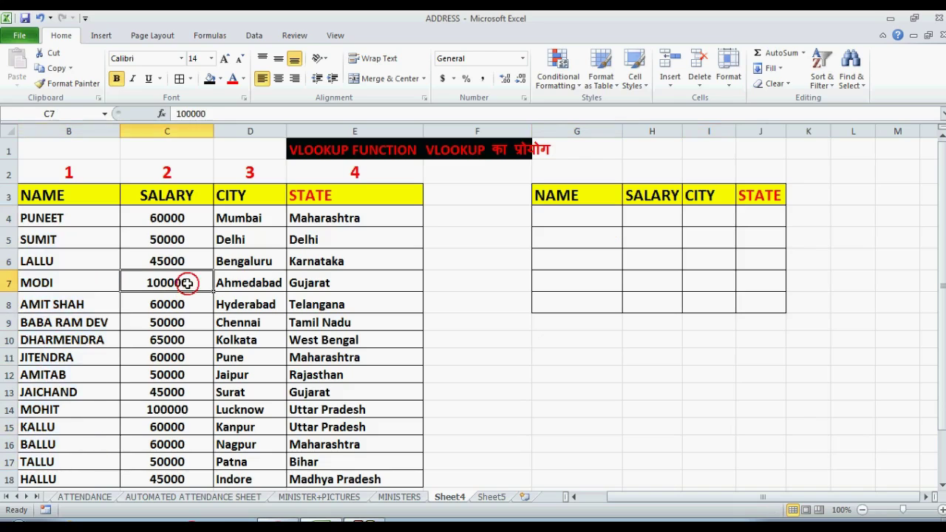
{"action": "left_click", "coordinate": [542, 153]}
{"action": "double_click", "coordinate": [533, 130]}
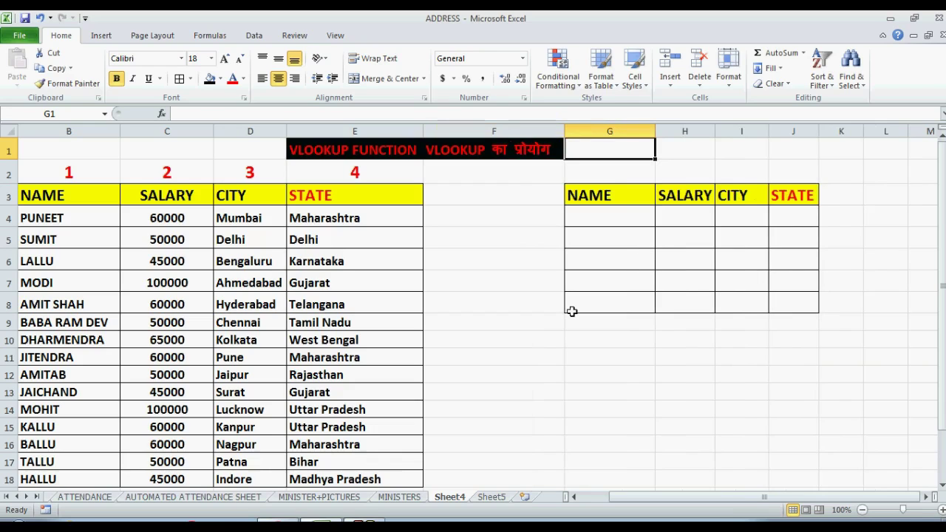
Step: Color the lookup table headings in G3:J3 red
{"action": "left_click", "coordinate": [684, 195]}
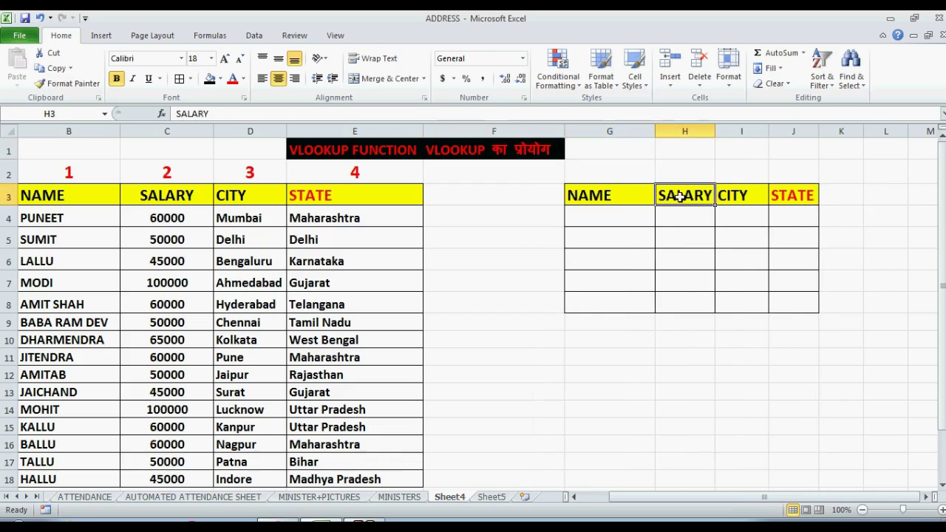
{"action": "left_click", "coordinate": [613, 197]}
{"action": "left_click_drag", "start_coordinate": [613, 197], "coordinate": [773, 196]}
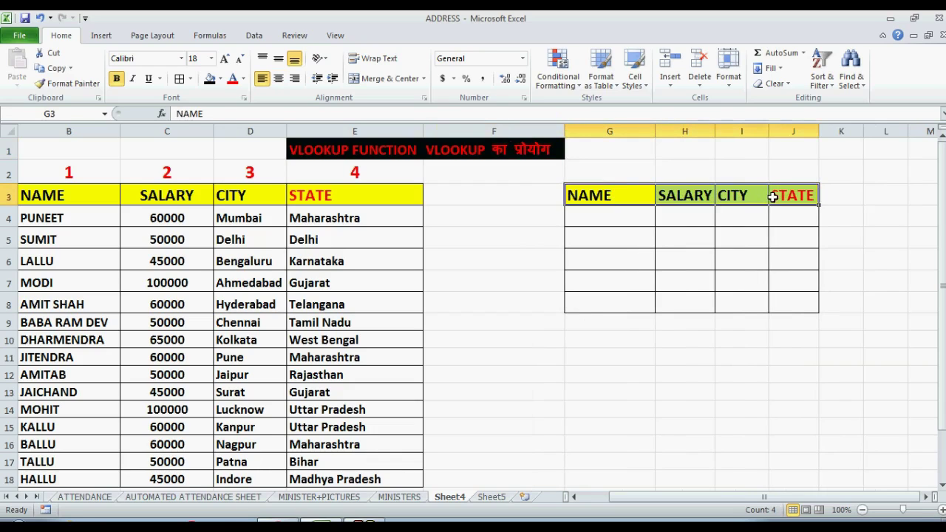
{"action": "left_click", "coordinate": [232, 79]}
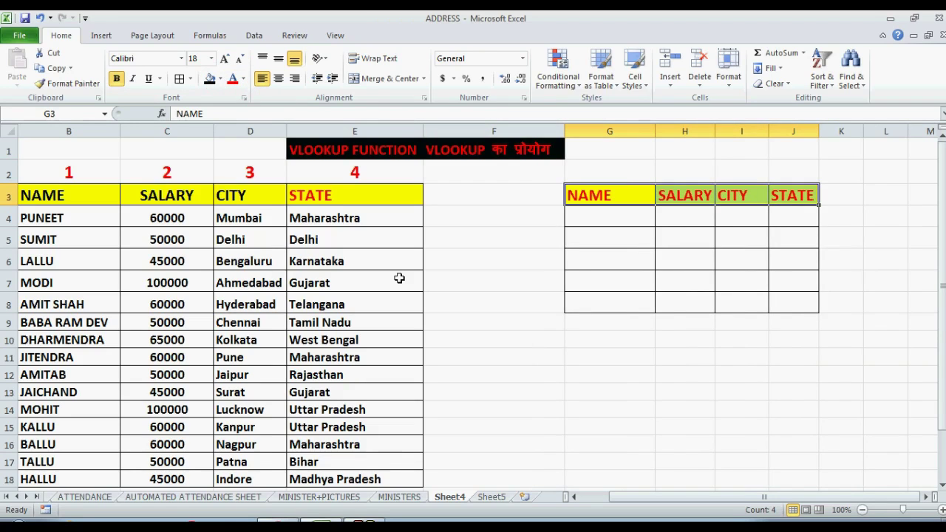
{"action": "left_click", "coordinate": [603, 218]}
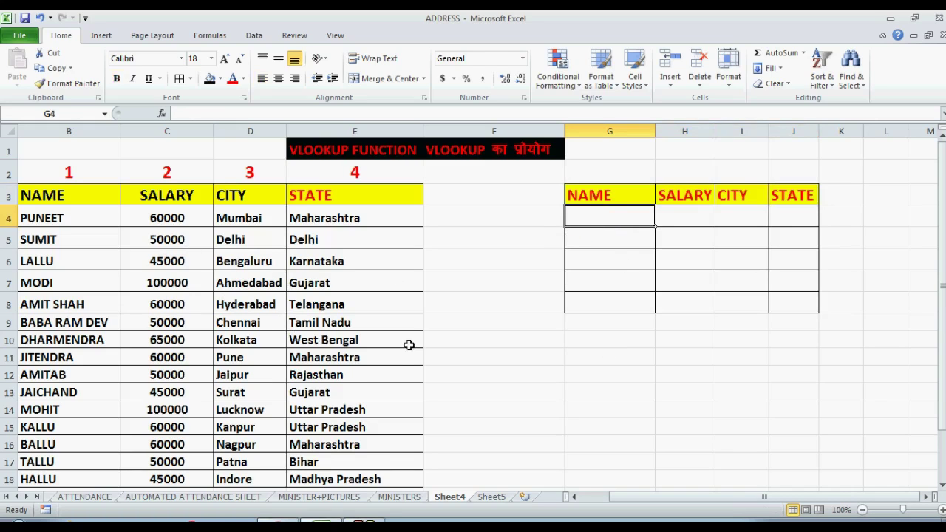
Step: Review the salary values and the column numbers 1 to 4 above the data table
{"action": "left_click", "coordinate": [171, 357]}
{"action": "left_click", "coordinate": [182, 379]}
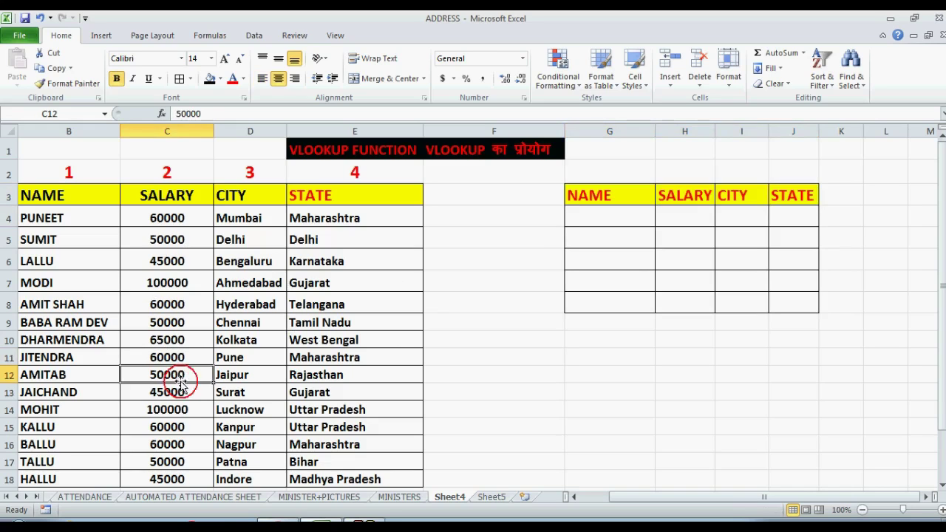
{"action": "left_click", "coordinate": [174, 409]}
{"action": "left_click", "coordinate": [196, 361]}
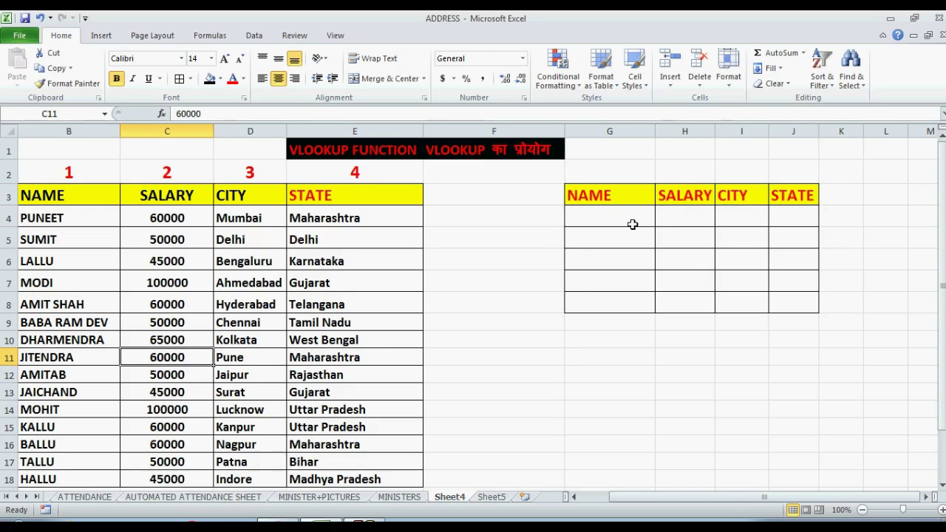
{"action": "left_click", "coordinate": [669, 216]}
{"action": "left_click", "coordinate": [248, 180]}
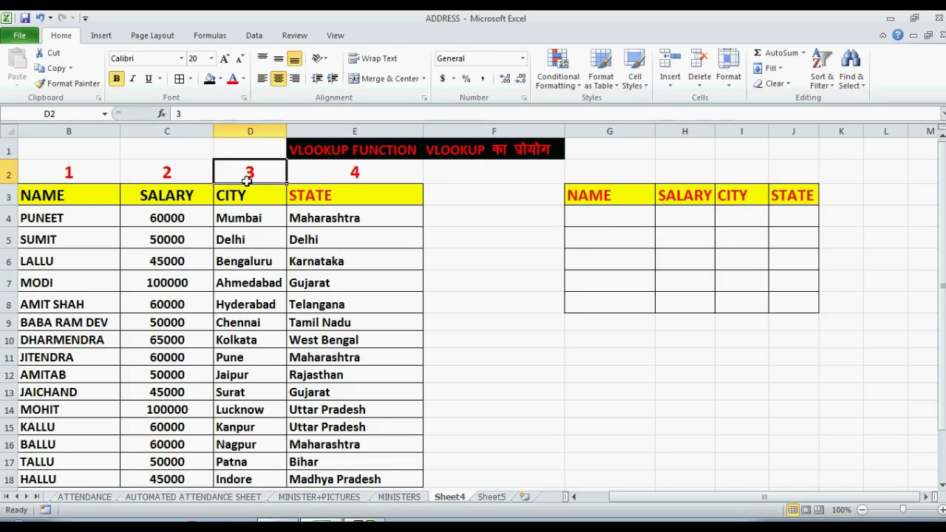
{"action": "left_click", "coordinate": [343, 171]}
{"action": "left_click", "coordinate": [145, 179]}
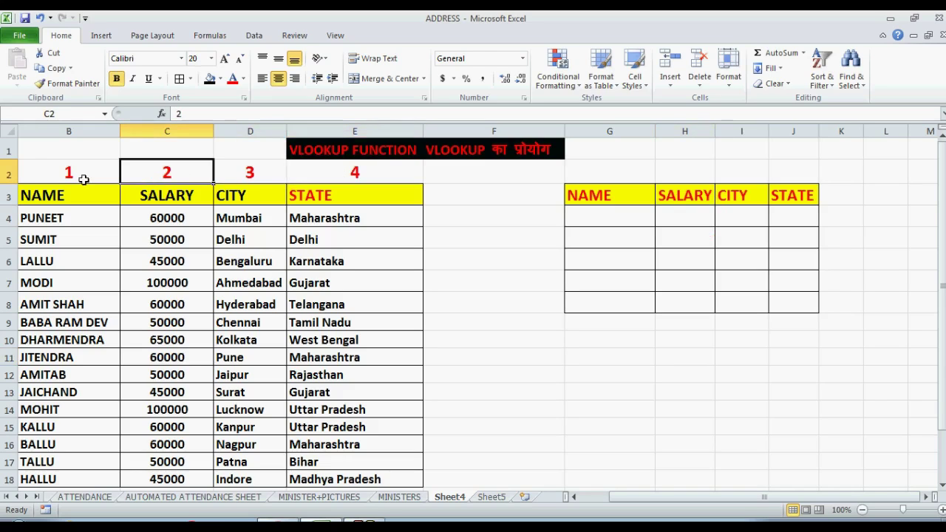
{"action": "left_click", "coordinate": [65, 181]}
{"action": "left_click", "coordinate": [397, 182]}
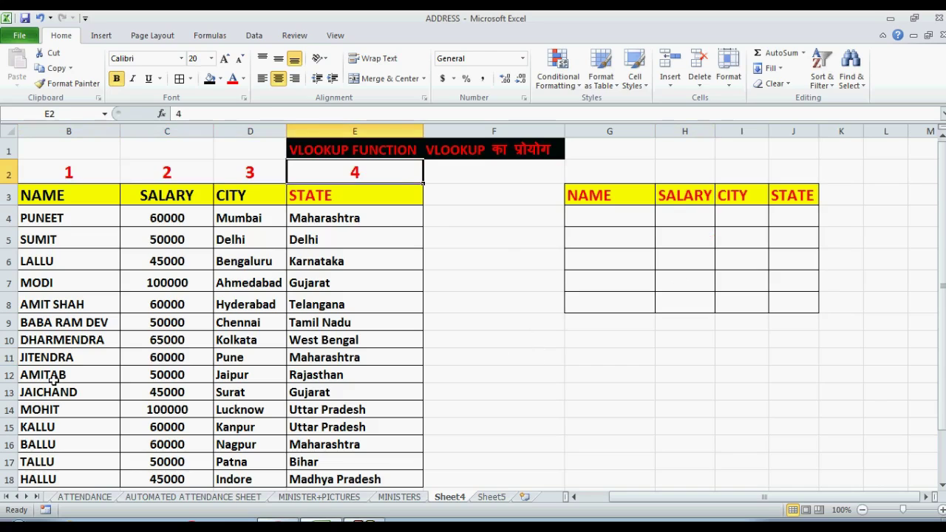
Step: Copy JITENDRA from B11 into G4 of the lookup table
{"action": "left_click", "coordinate": [56, 354]}
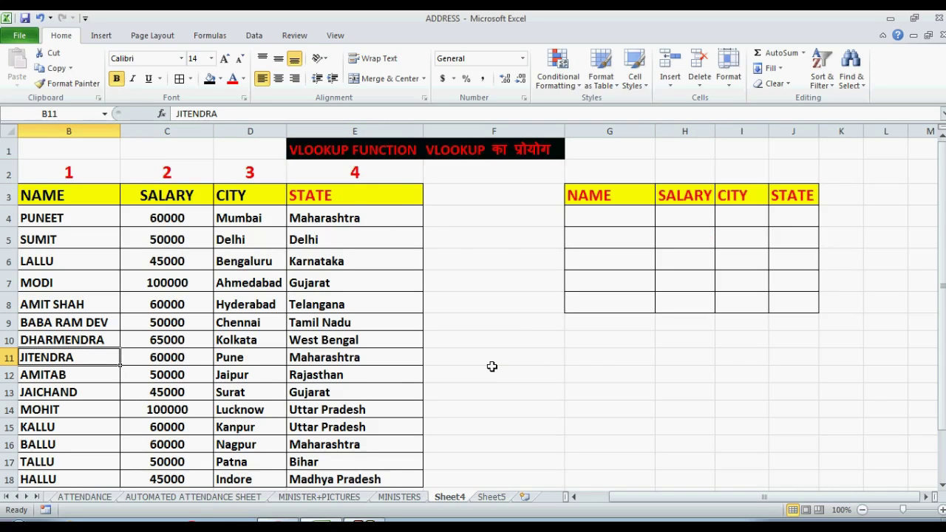
{"action": "key", "text": "ctrl+c"}
{"action": "left_click", "coordinate": [621, 221]}
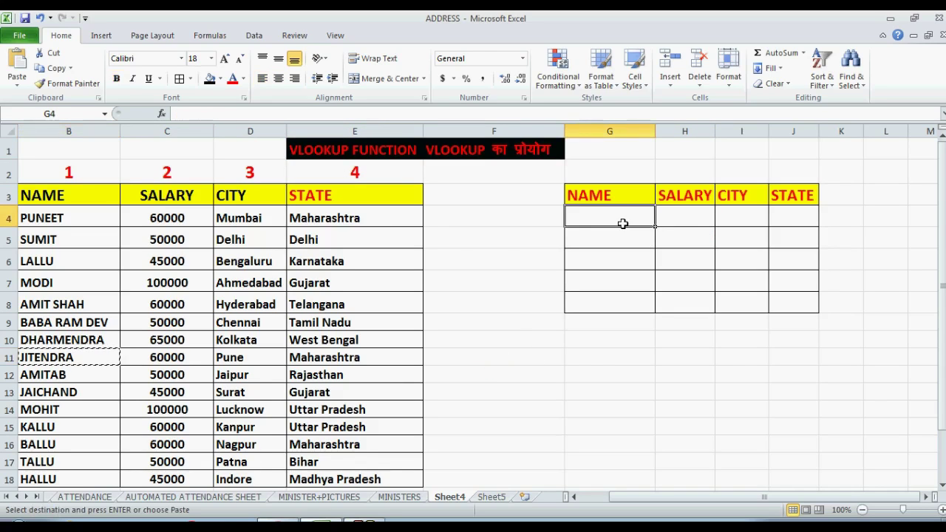
{"action": "key", "text": "ctrl+v"}
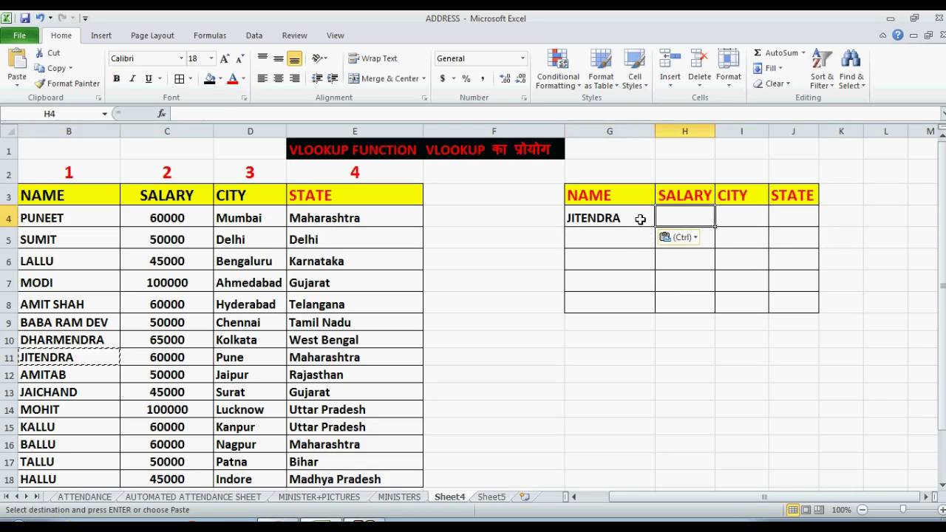
{"action": "left_click", "coordinate": [625, 237]}
{"action": "left_click", "coordinate": [685, 218]}
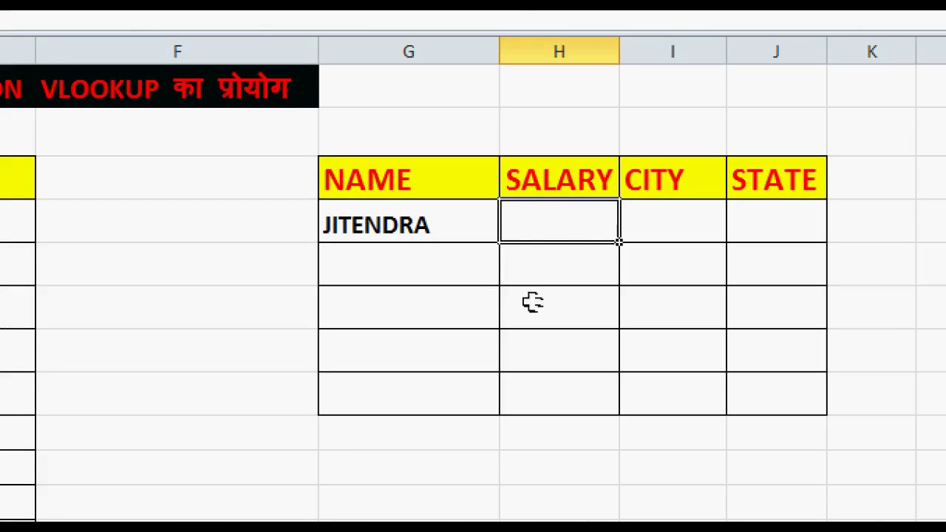
Step: Start =VLOOKUP( in H4 with G4 as the lookup value, followed by a comma
{"action": "left_click", "coordinate": [532, 220]}
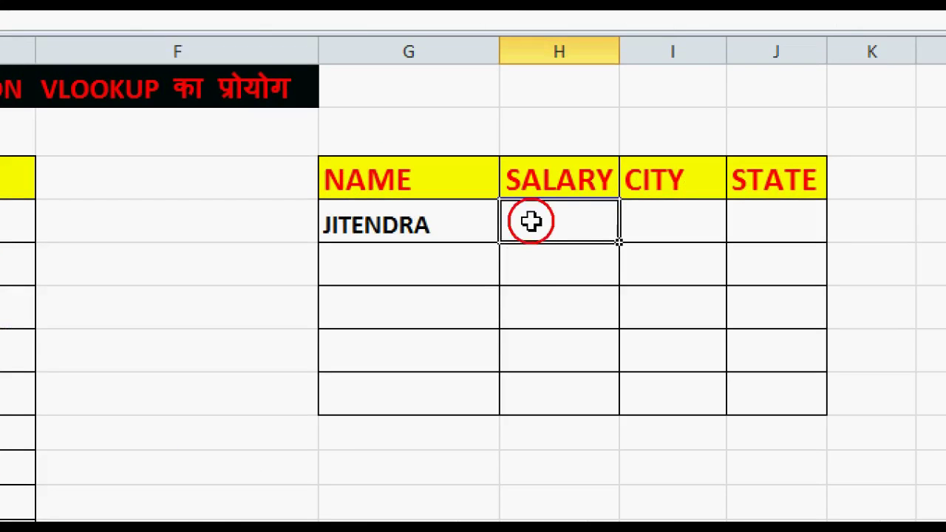
{"action": "type", "text": "="}
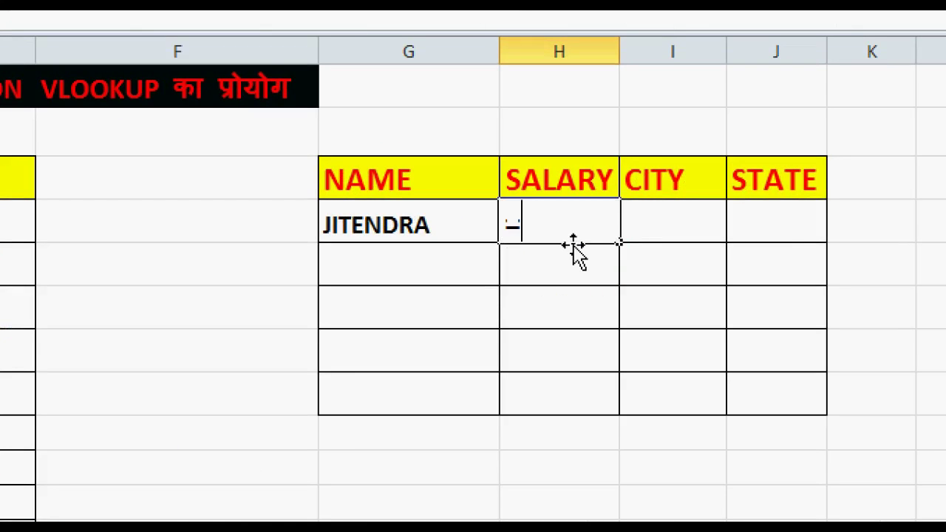
{"action": "type", "text": "VLO"}
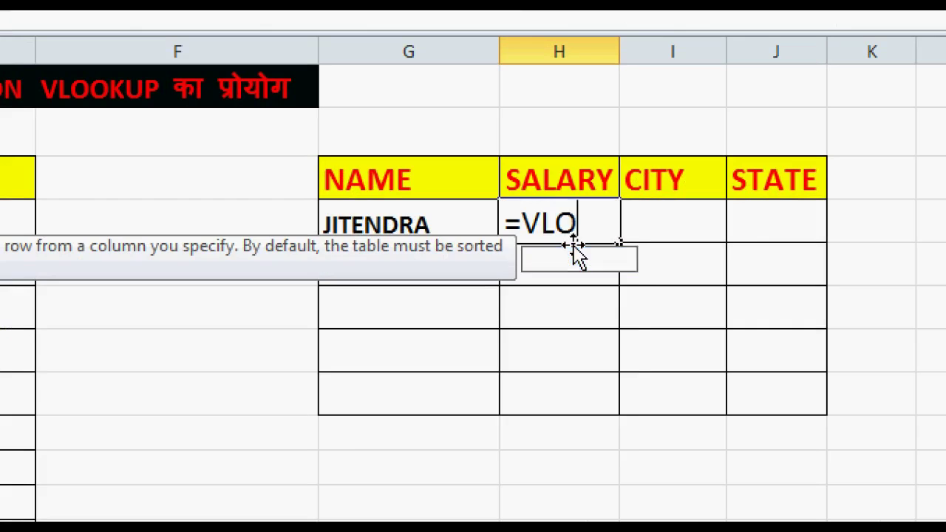
{"action": "type", "text": "O"}
{"action": "double_click", "coordinate": [580, 260]}
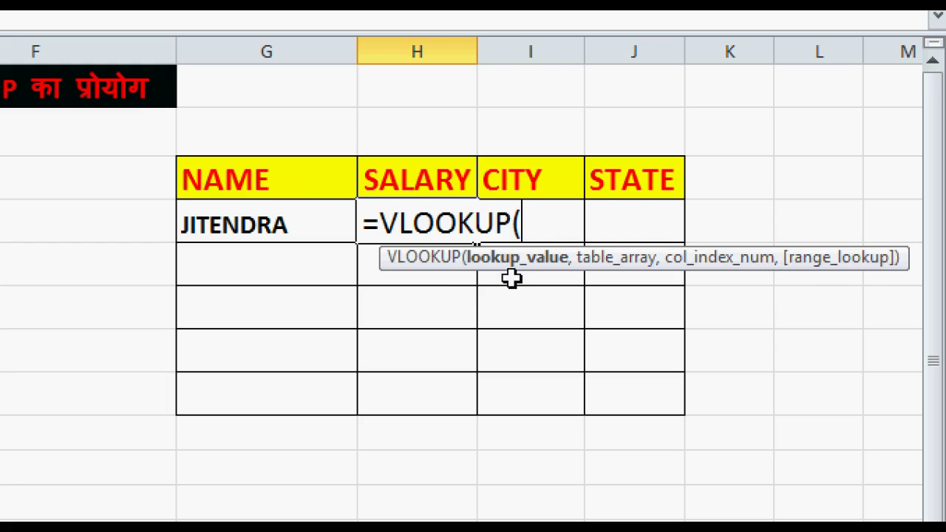
{"action": "left_click", "coordinate": [264, 231]}
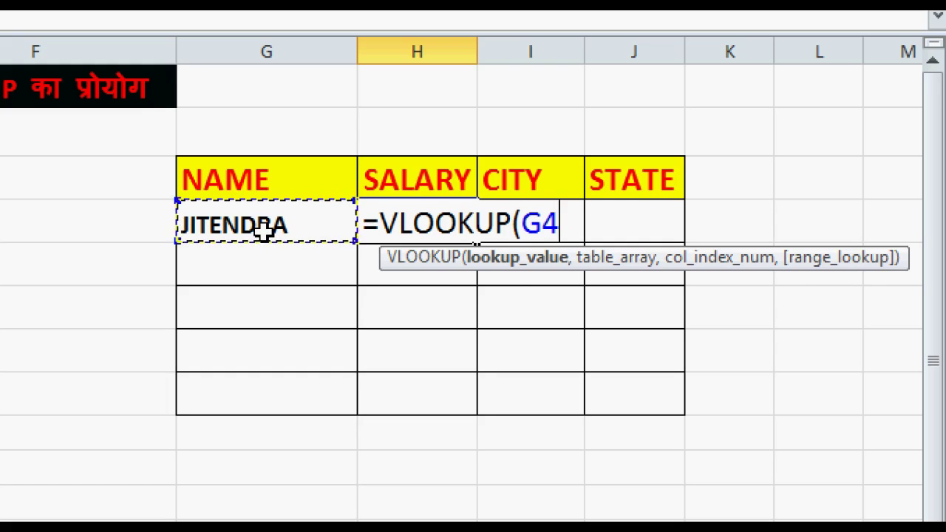
{"action": "type", "text": ","}
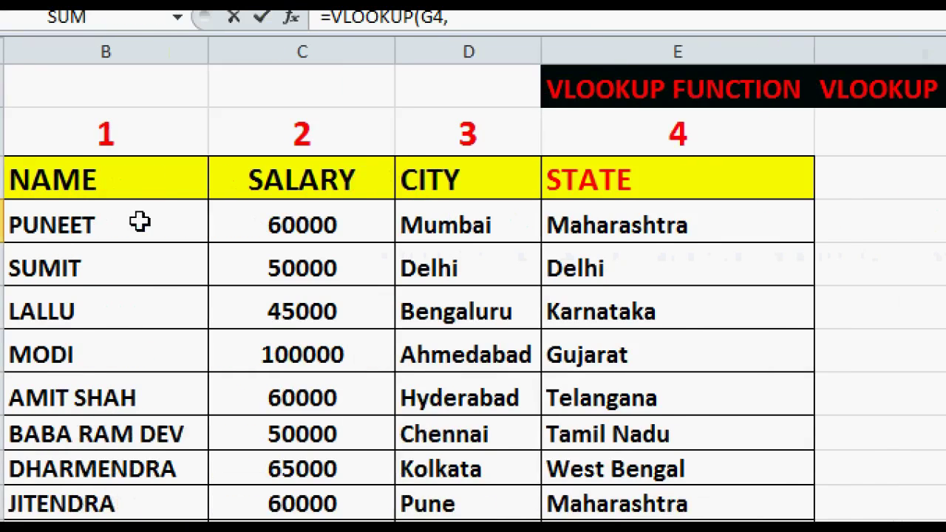
Step: Set the VLOOKUP table array to B3:E18 and add a comma
{"action": "left_click_drag", "start_coordinate": [58, 191], "coordinate": [735, 411]}
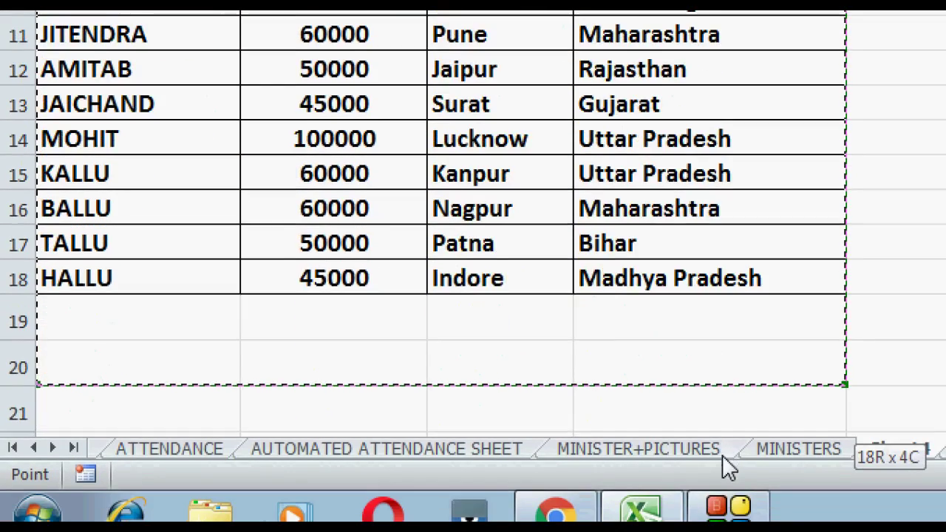
{"action": "left_click_drag", "start_coordinate": [736, 412], "coordinate": [758, 251]}
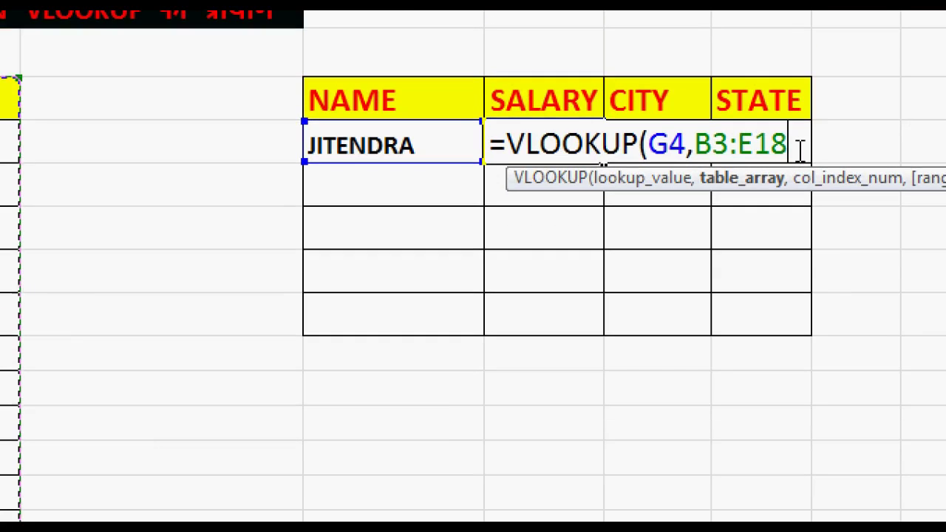
{"action": "type", "text": ","}
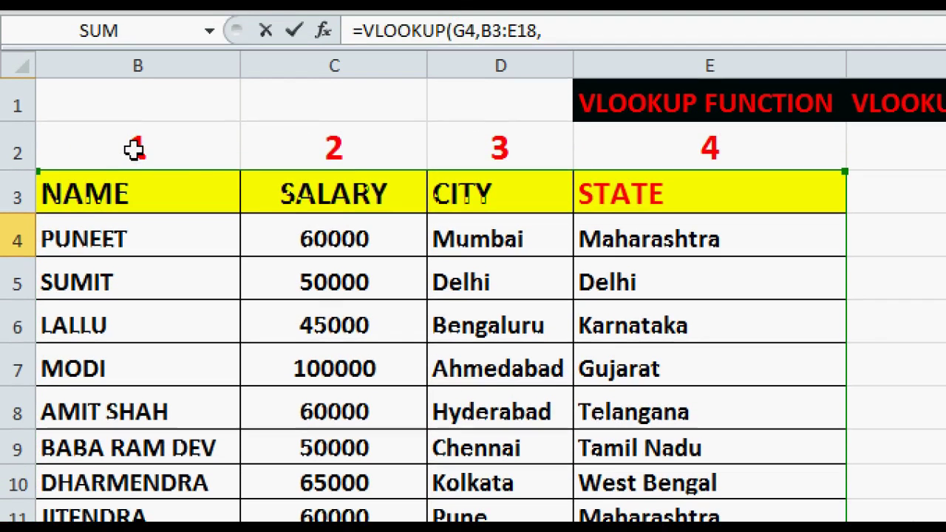
Step: Identify SALARY as column 2 and clear the stray reference to enter 2 and exact match 0
{"action": "left_click", "coordinate": [134, 150]}
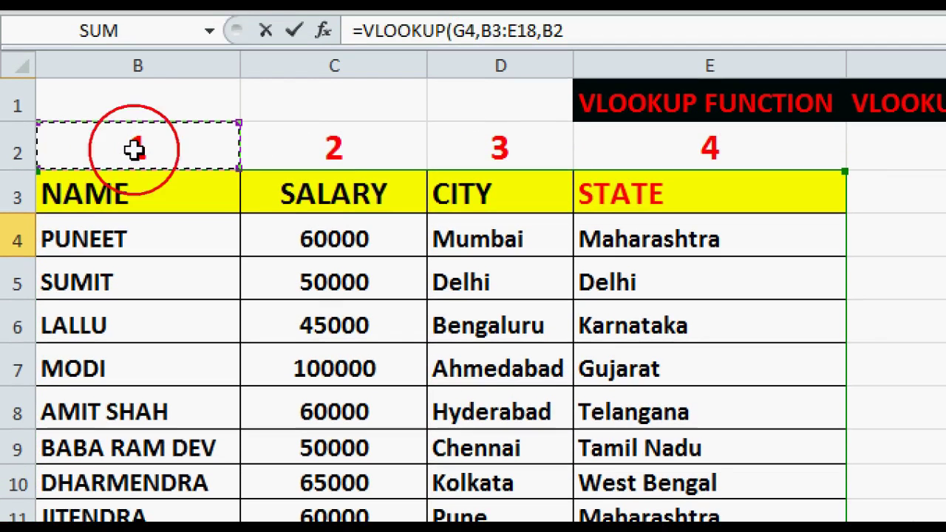
{"action": "left_click", "coordinate": [276, 154]}
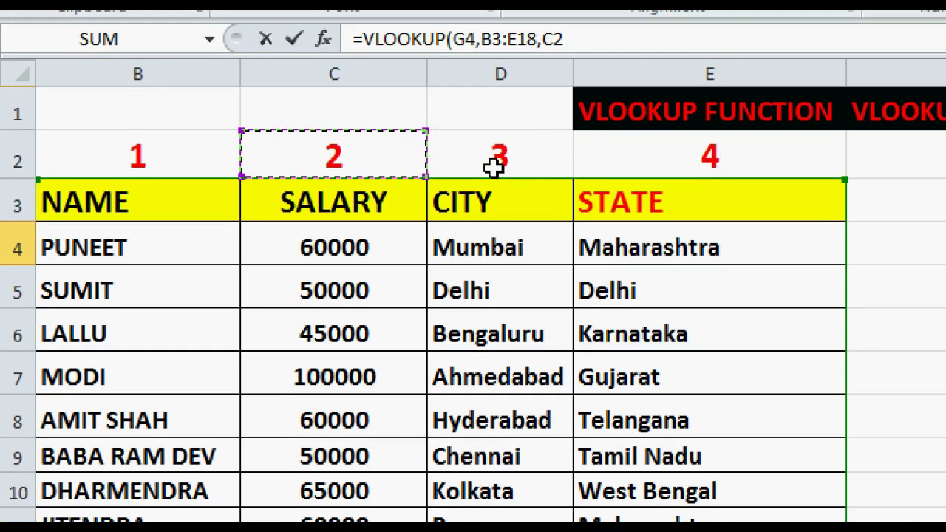
{"action": "key", "text": "BackSpace"}
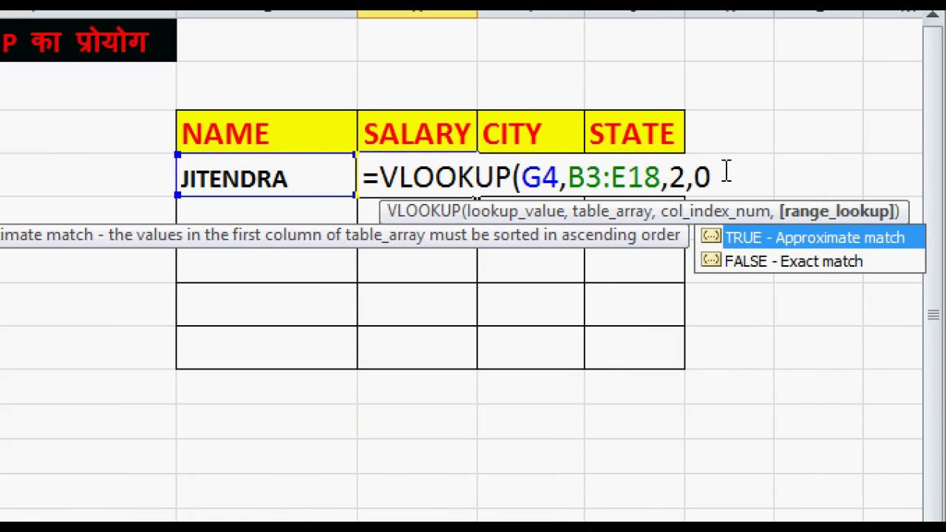
Step: Commit the H4 VLOOKUP and confirm it returns 60000 for JITENDRA
{"action": "key", "text": "Return"}
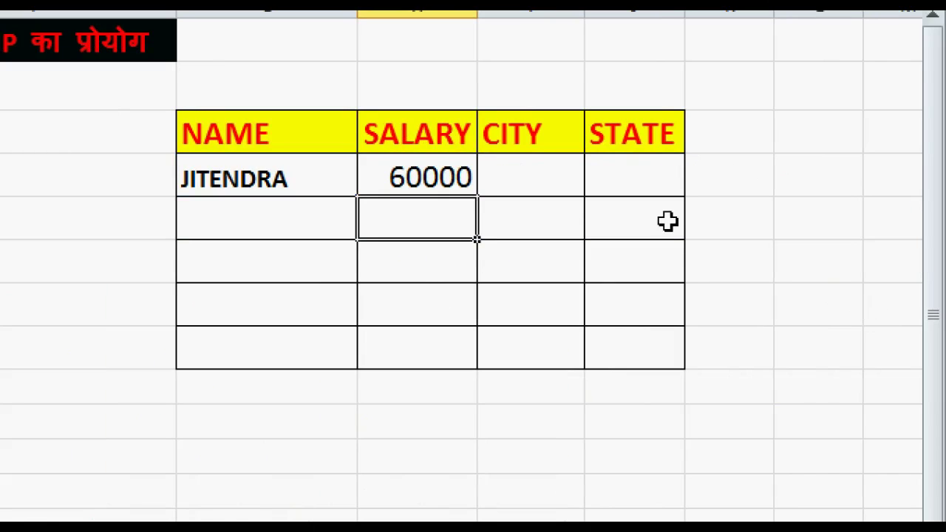
{"action": "left_click", "coordinate": [395, 177]}
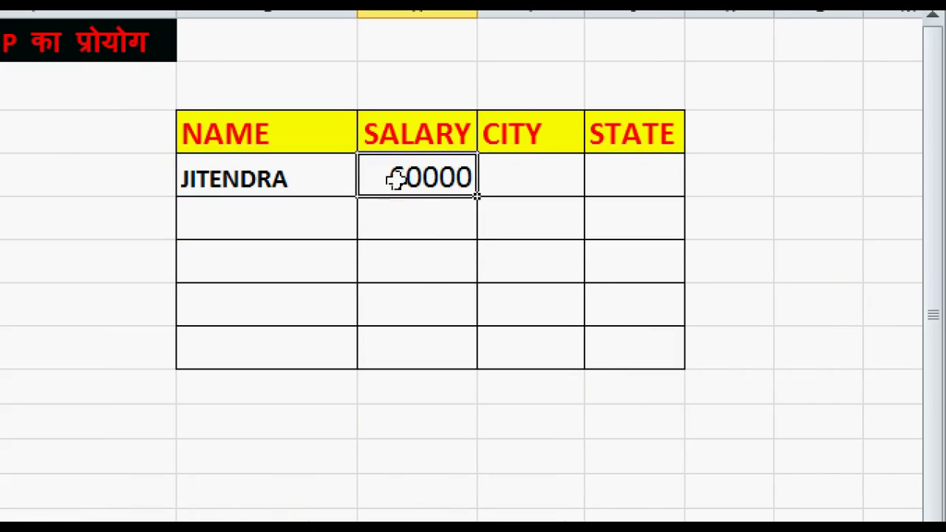
{"action": "left_click", "coordinate": [251, 179]}
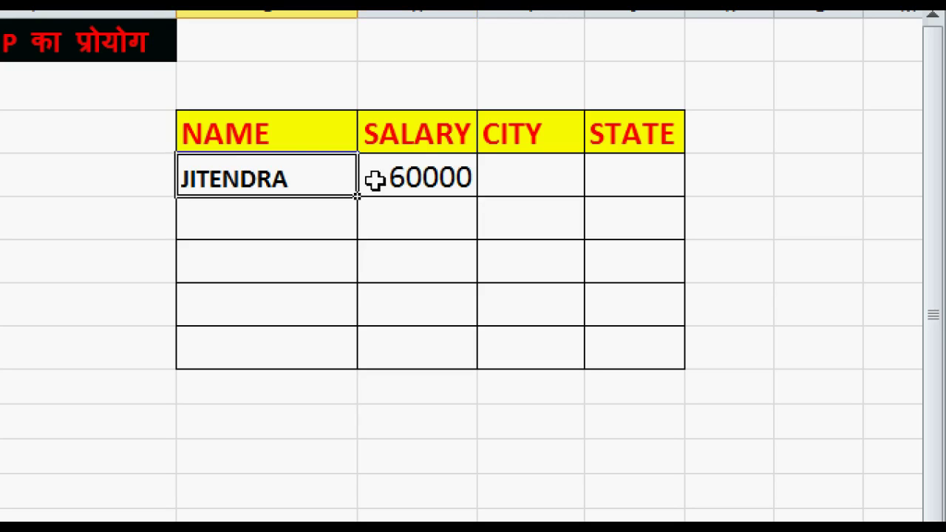
{"action": "left_click", "coordinate": [403, 179]}
{"action": "left_click", "coordinate": [513, 183]}
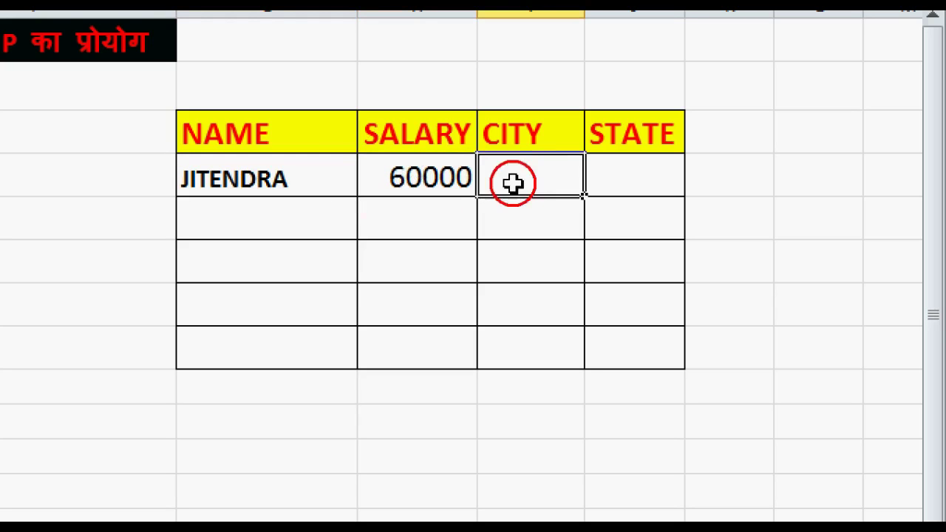
{"action": "left_click", "coordinate": [400, 182]}
{"action": "left_click", "coordinate": [263, 181]}
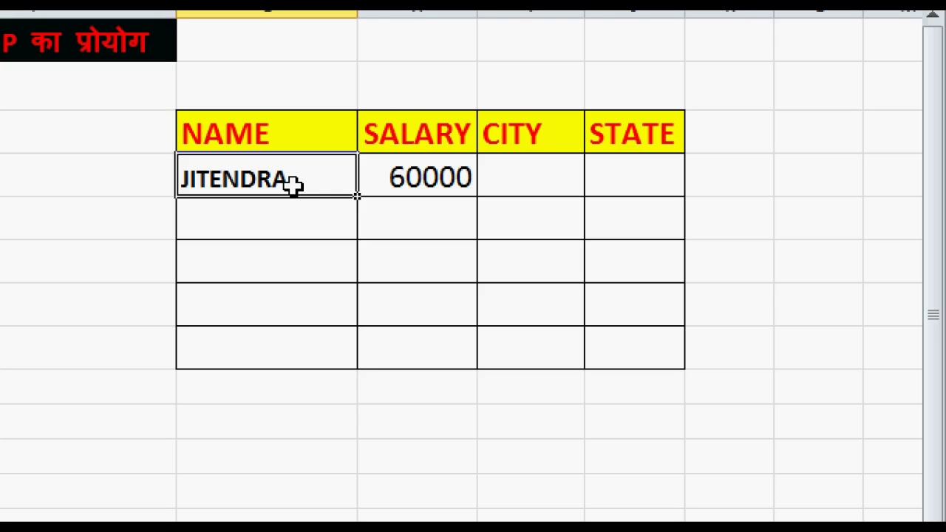
Step: Replace the name in G4 with MODI so the salary recalculates to 100000
{"action": "type", "text": "MI"}
{"action": "type", "text": "O"}
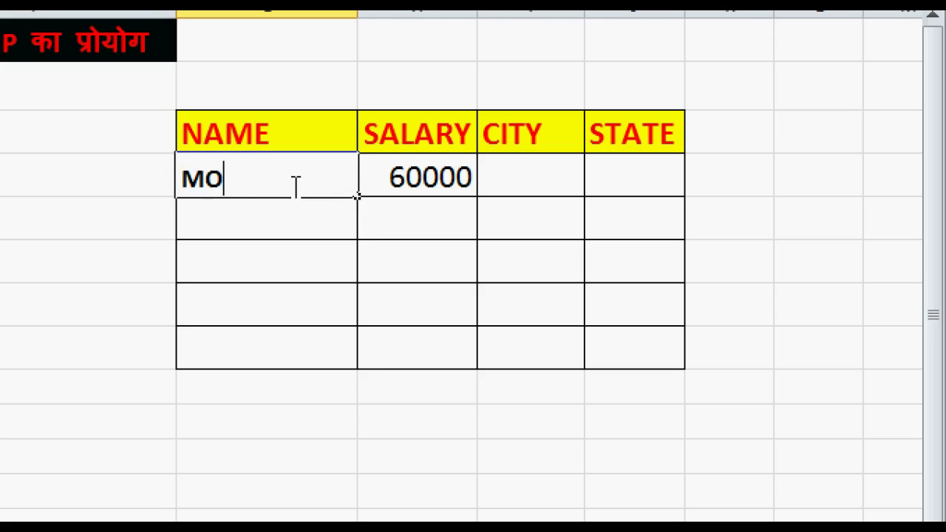
{"action": "type", "text": "DI"}
{"action": "key", "text": "Return"}
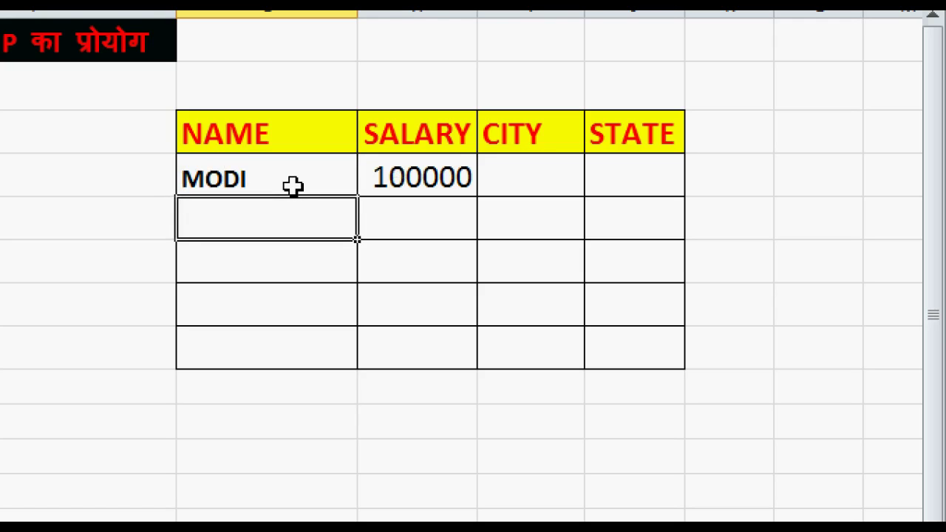
{"action": "left_click", "coordinate": [440, 180]}
Step: Apply All Borders to the SALARY cells H6:H10 beside the second MODI entry
{"action": "left_click", "coordinate": [289, 182]}
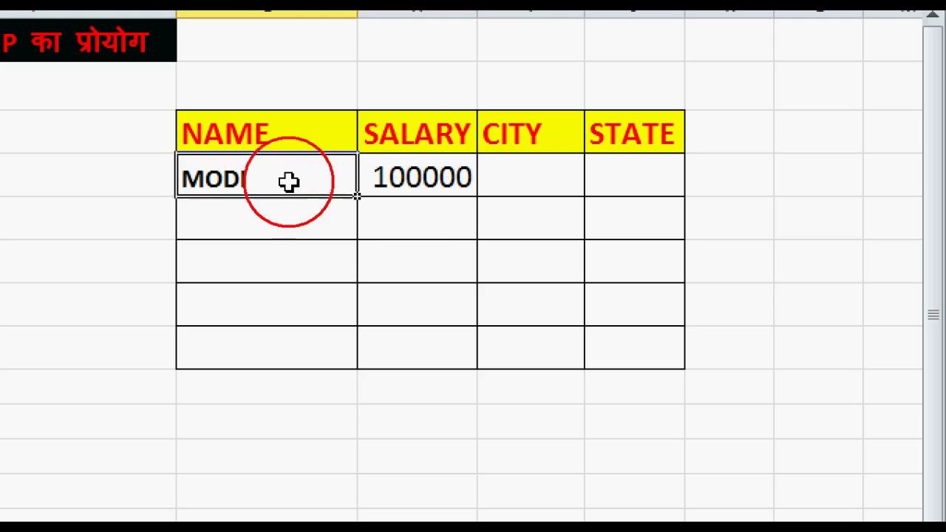
{"action": "left_click", "coordinate": [259, 222]}
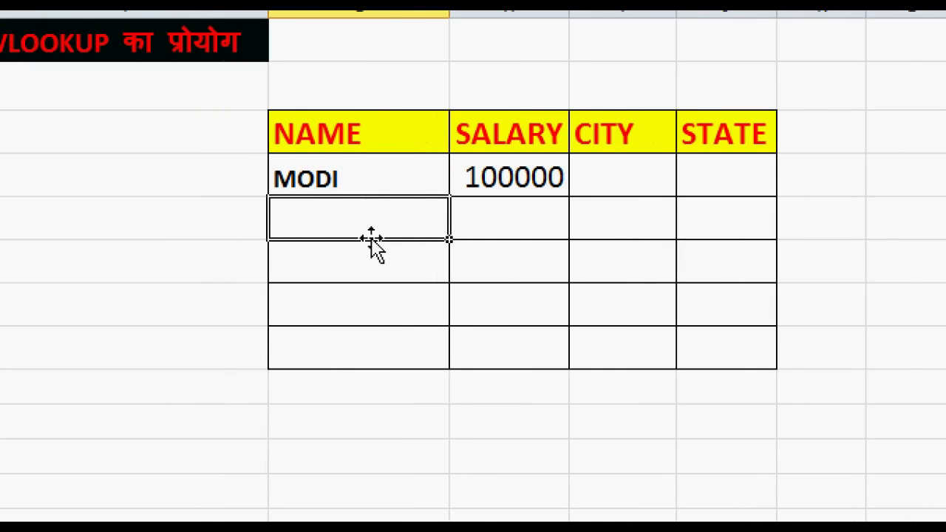
{"action": "left_click", "coordinate": [372, 223]}
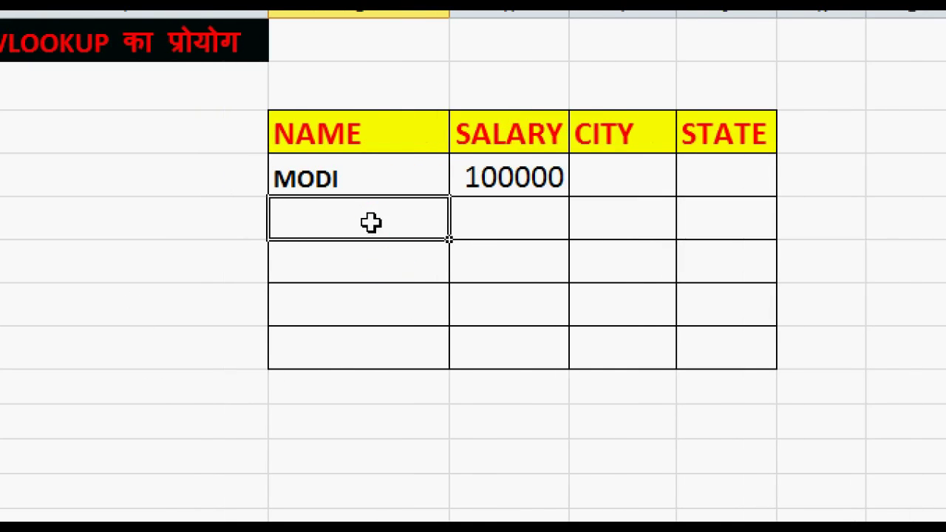
{"action": "left_click", "coordinate": [368, 178]}
{"action": "left_click", "coordinate": [400, 235]}
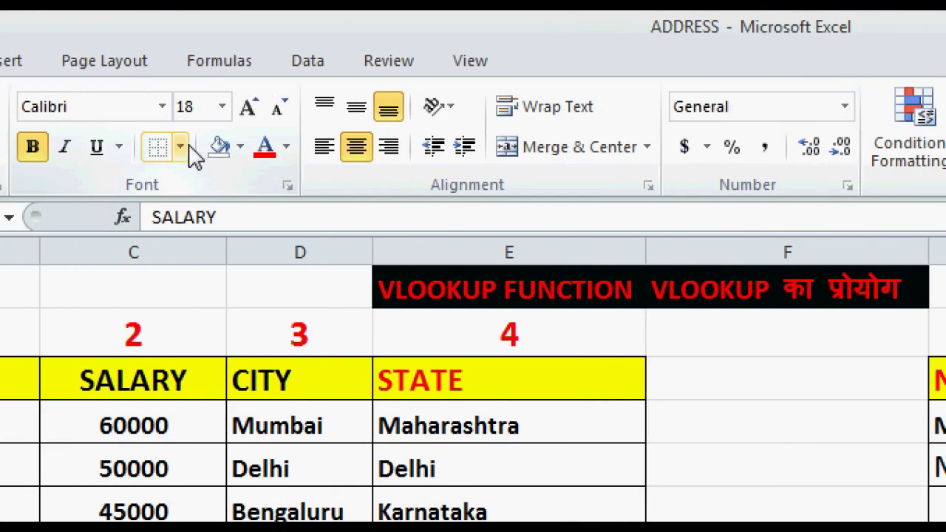
{"action": "left_click", "coordinate": [181, 146]}
{"action": "left_click", "coordinate": [215, 368]}
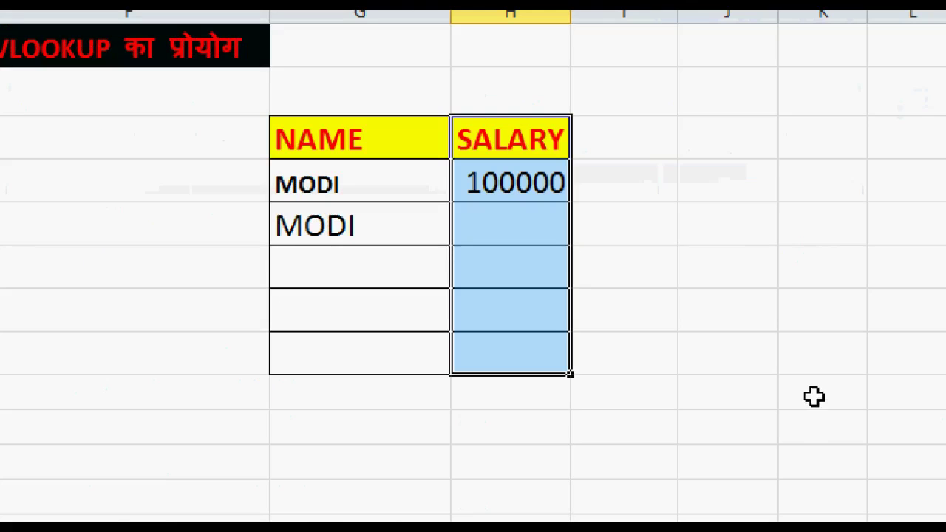
{"action": "left_click", "coordinate": [535, 232]}
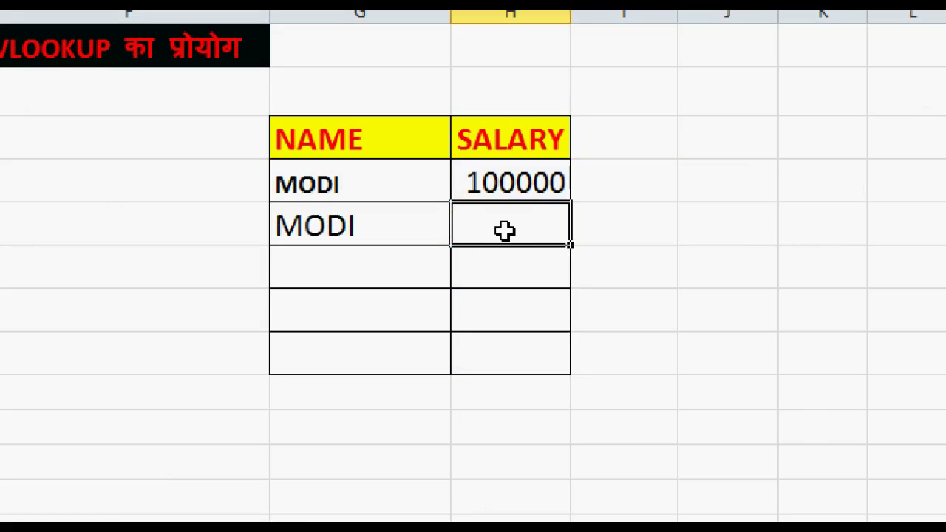
Step: Enter =VLOOKUP(B3:E18,4,0) beside the second MODI, which returns #VALUE!
{"action": "type", "text": "=VLO"}
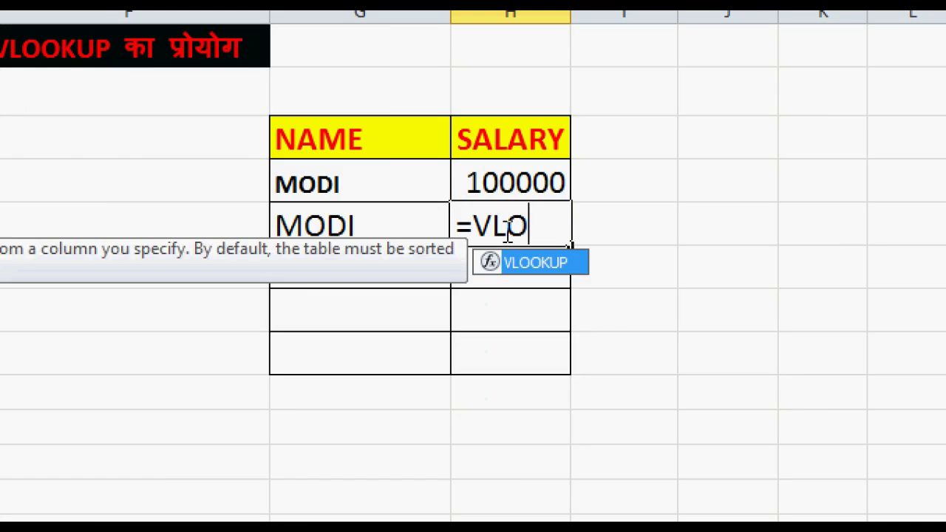
{"action": "type", "text": "OKUP("}
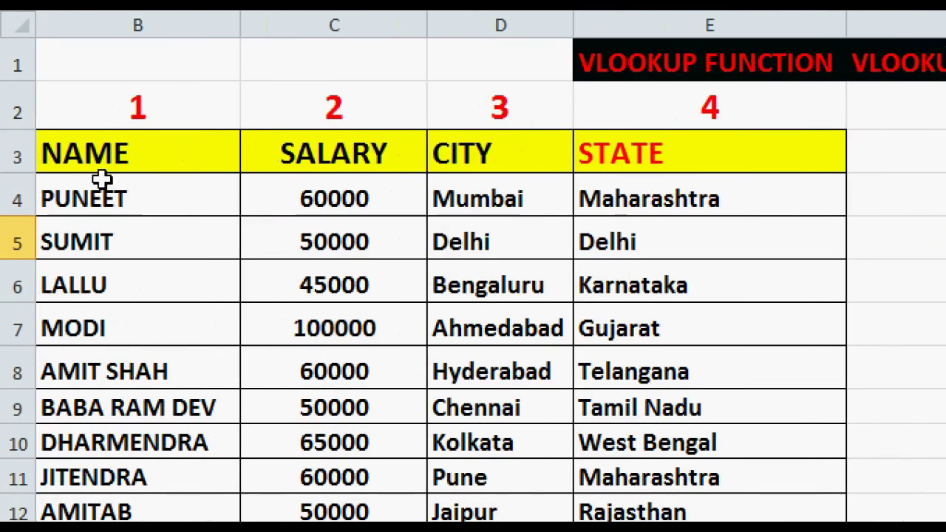
{"action": "mouse_move", "coordinate": [79, 159]}
{"action": "left_mouse_down"}
{"action": "mouse_move", "coordinate": [654, 180]}
{"action": "mouse_move", "coordinate": [782, 406]}
{"action": "mouse_move", "coordinate": [780, 462]}
{"action": "mouse_move", "coordinate": [792, 237]}
{"action": "left_mouse_up"}
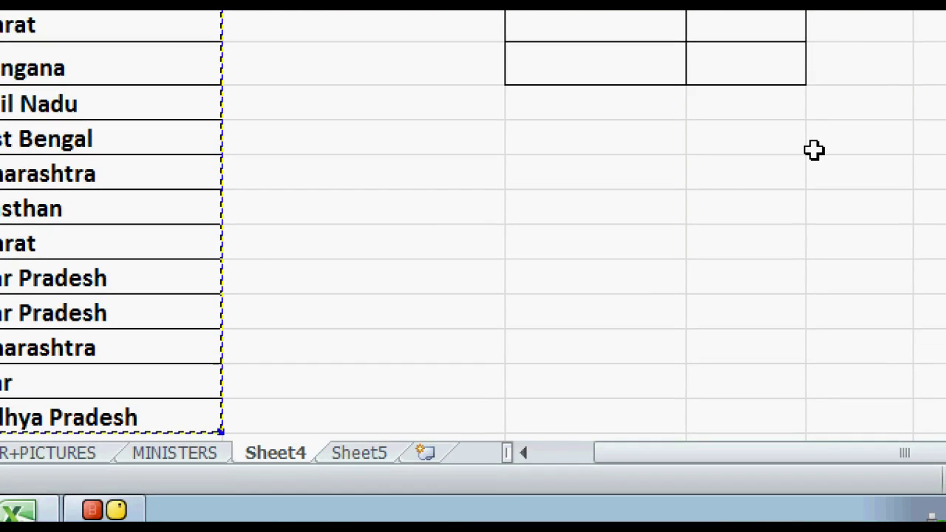
{"action": "type", "text": ",4"}
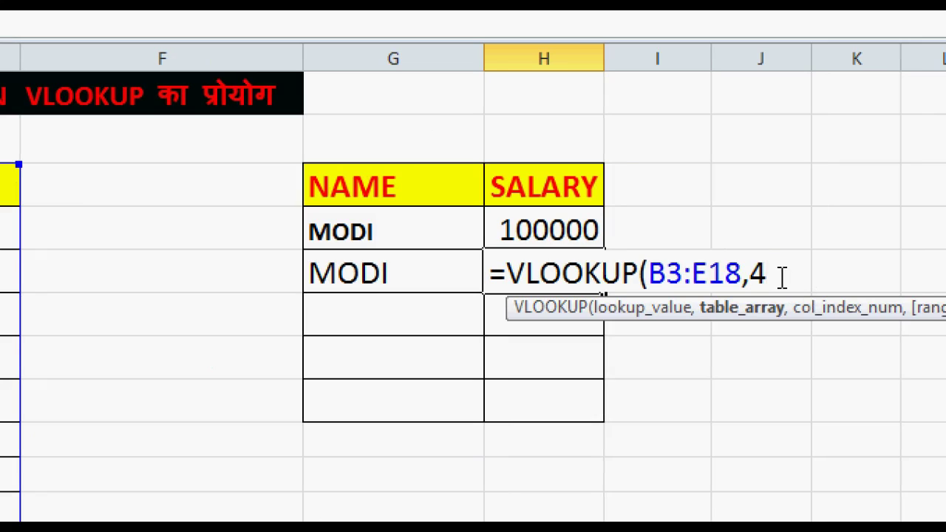
{"action": "type", "text": ",0"}
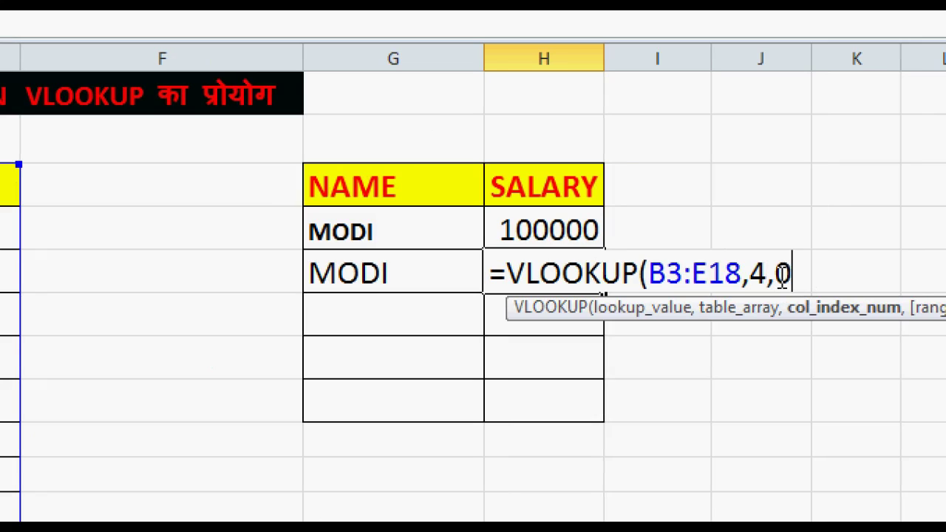
{"action": "key", "text": "Return"}
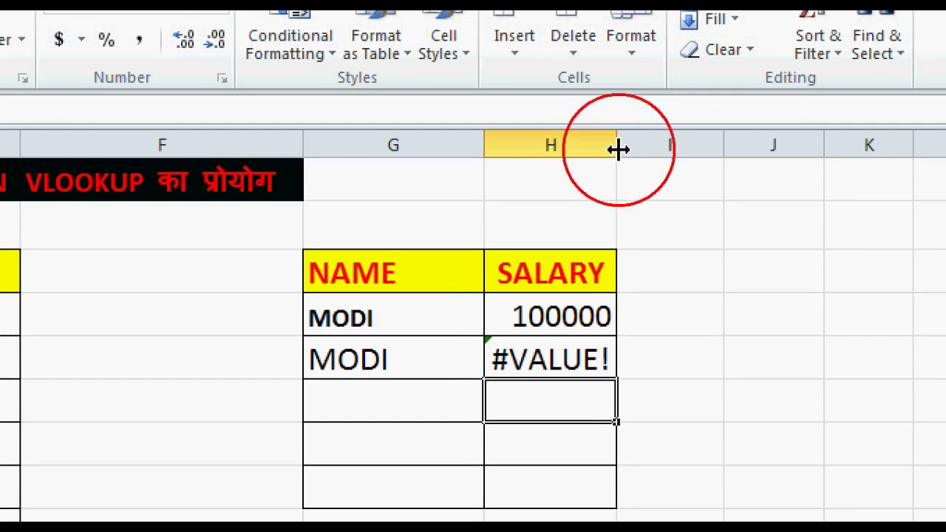
Step: Rewrite the formula as =VLOOKUP(G5,B3:E18,4,0) so the result shows Gujarat
{"action": "left_click", "coordinate": [503, 360]}
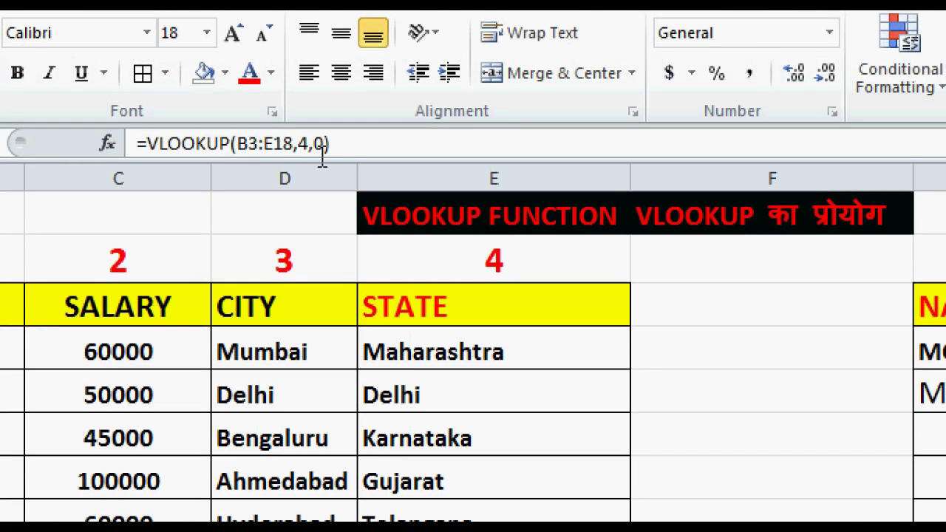
{"action": "key", "text": "BackSpace"}
{"action": "type", "text": "F"}
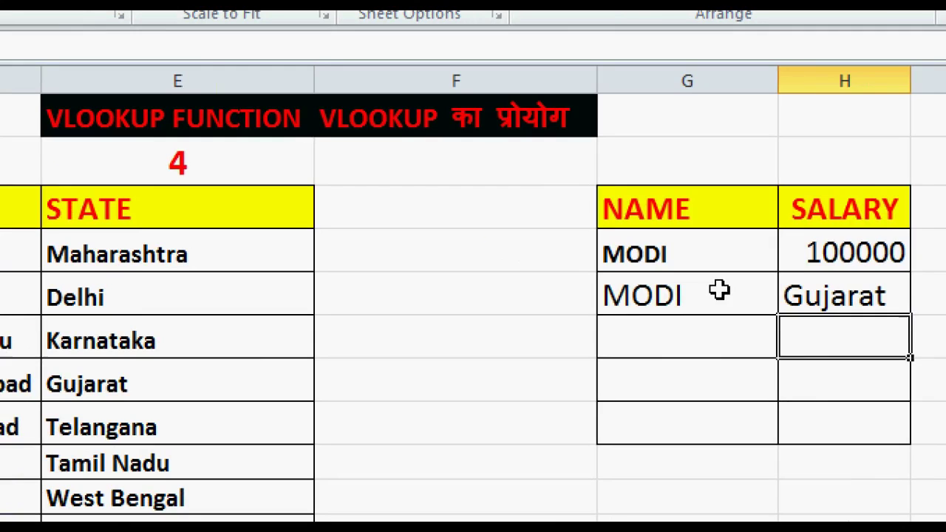
{"action": "left_click", "coordinate": [638, 296]}
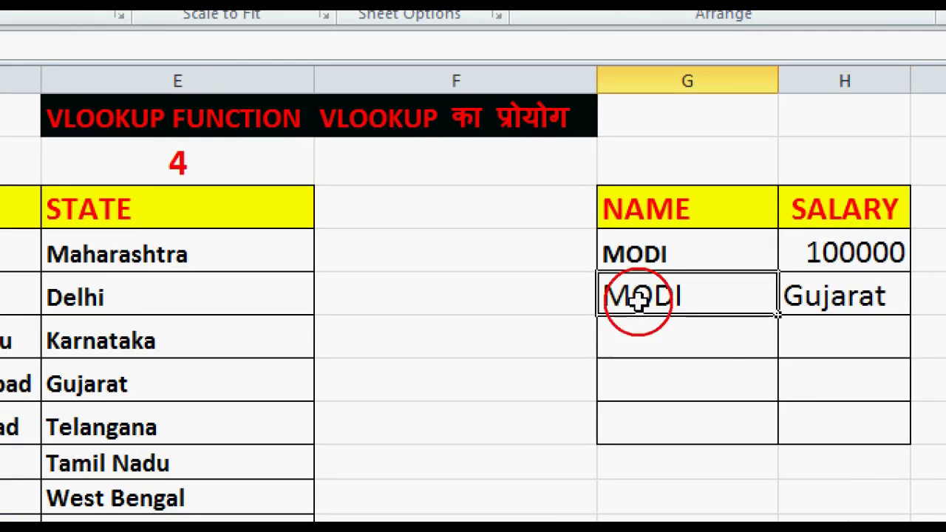
{"action": "left_click", "coordinate": [813, 299]}
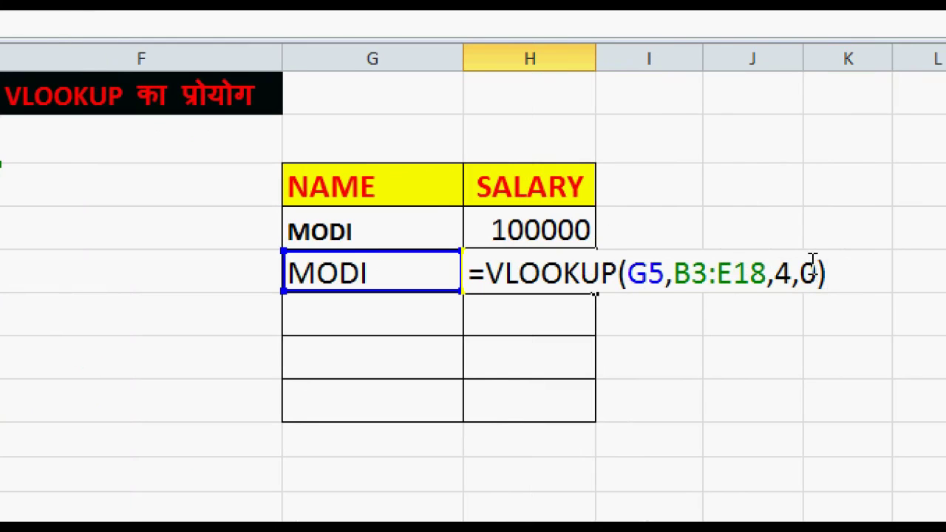
Step: Change the G5 name to MOHIT so it returns Uttar Pradesh, and autofit column H
{"action": "key", "text": "Return"}
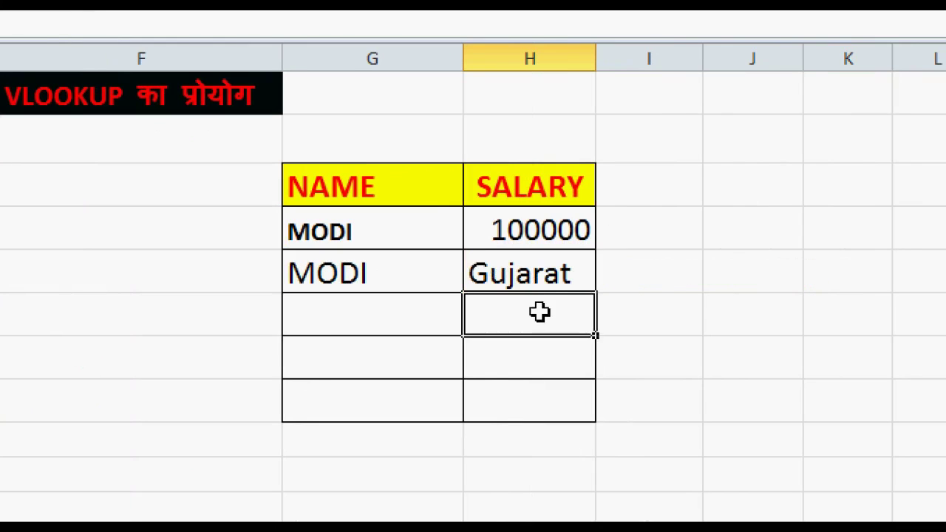
{"action": "left_click", "coordinate": [553, 278]}
{"action": "left_click", "coordinate": [331, 278]}
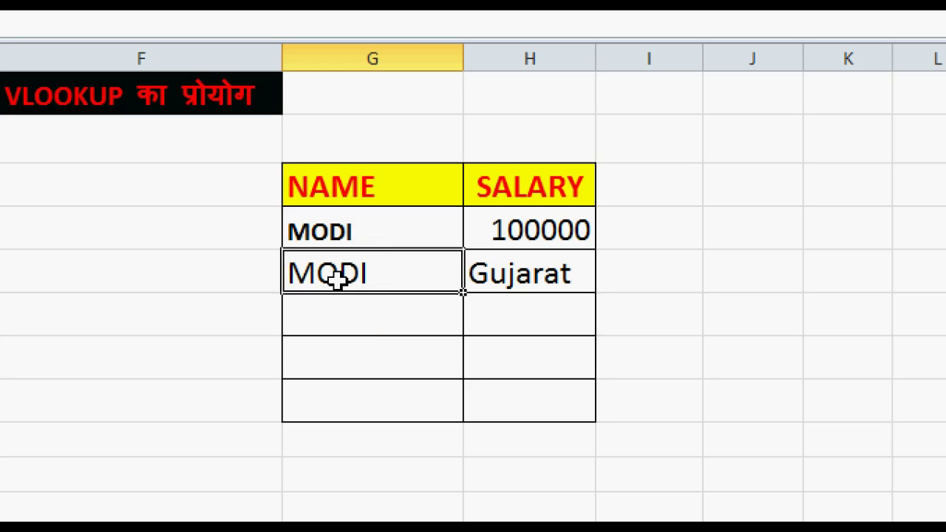
{"action": "double_click", "coordinate": [337, 278]}
{"action": "left_click_drag", "start_coordinate": [368, 273], "coordinate": [334, 274]}
{"action": "type", "text": "HI"}
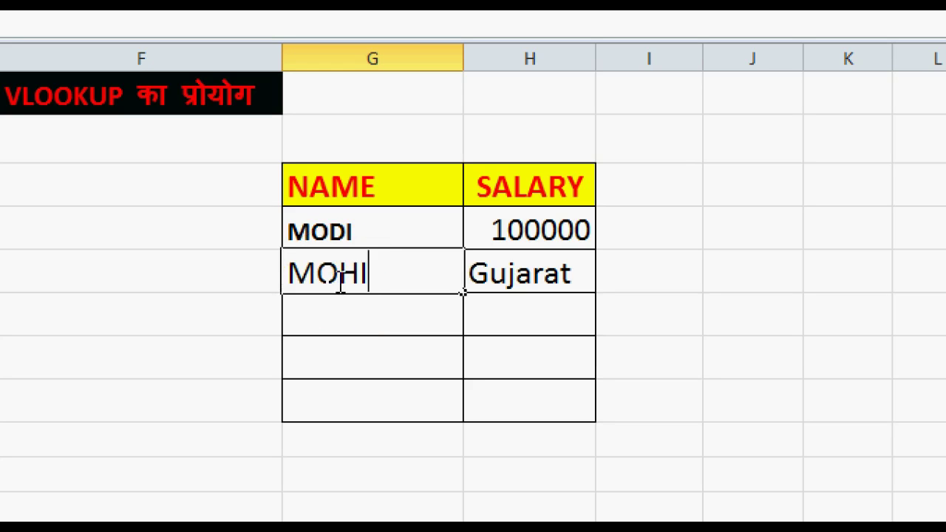
{"action": "type", "text": "T"}
{"action": "key", "text": "Return"}
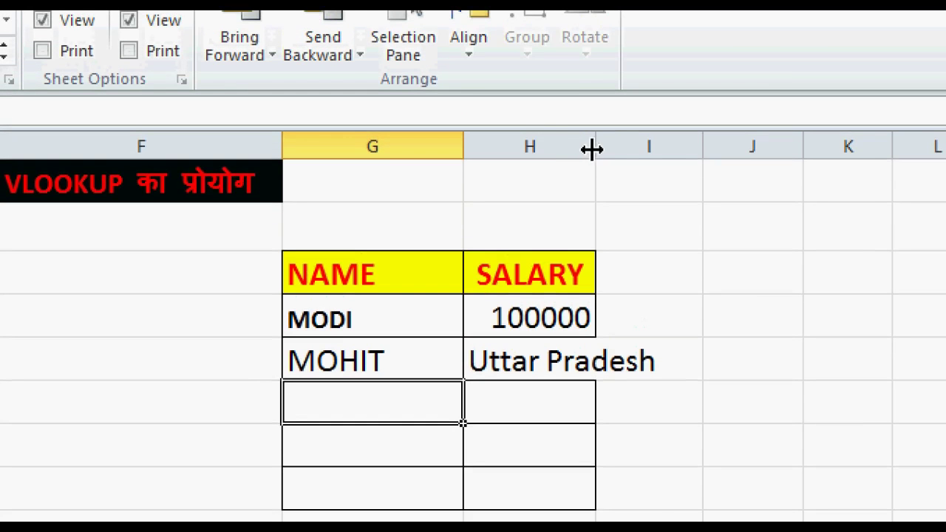
{"action": "double_click", "coordinate": [596, 146]}
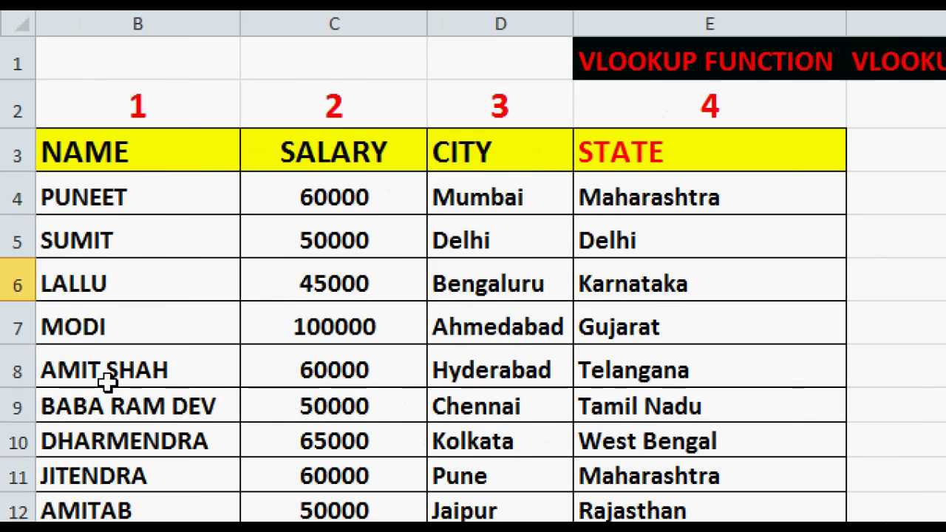
{"action": "left_click", "coordinate": [93, 367]}
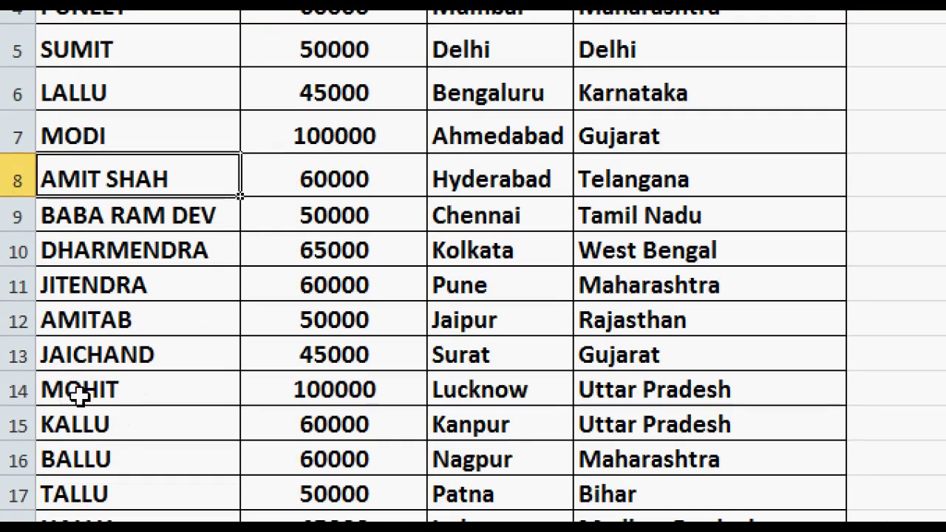
{"action": "left_click", "coordinate": [334, 392]}
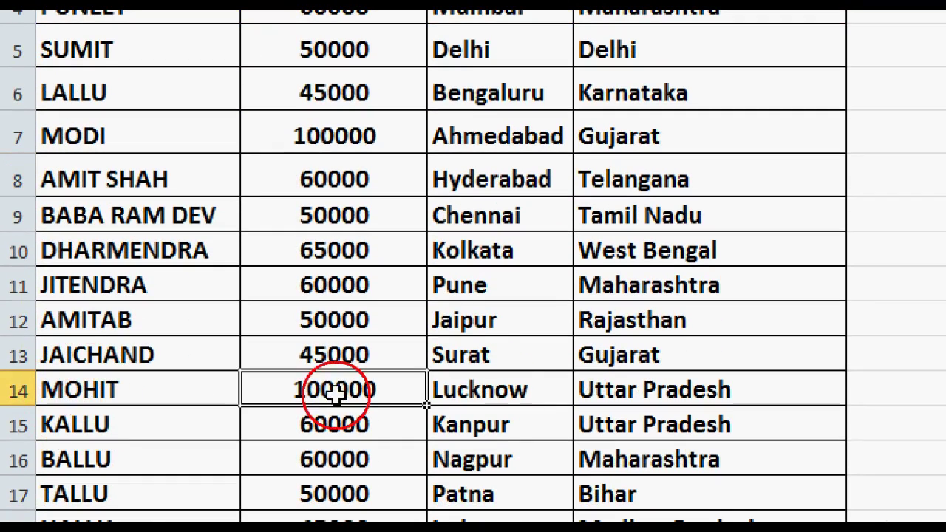
{"action": "left_click", "coordinate": [518, 389]}
{"action": "left_click", "coordinate": [545, 389]}
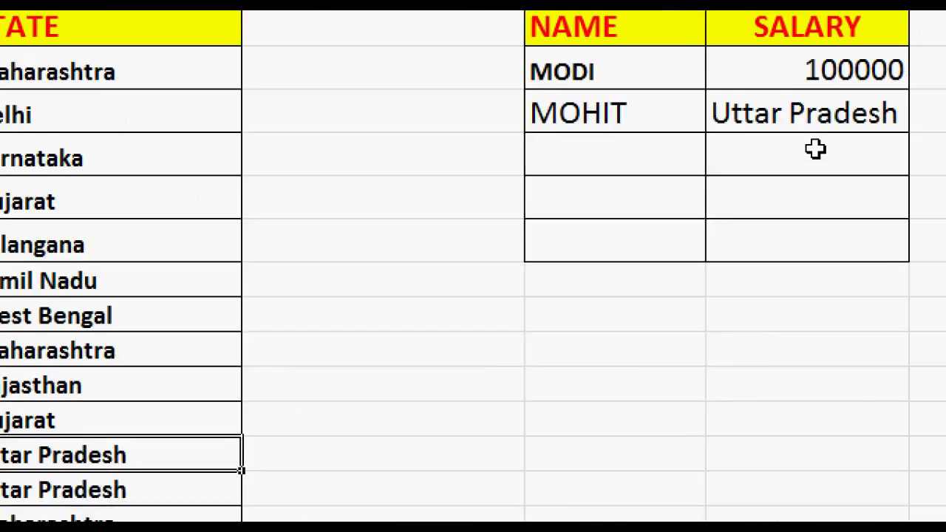
{"action": "left_click", "coordinate": [815, 118]}
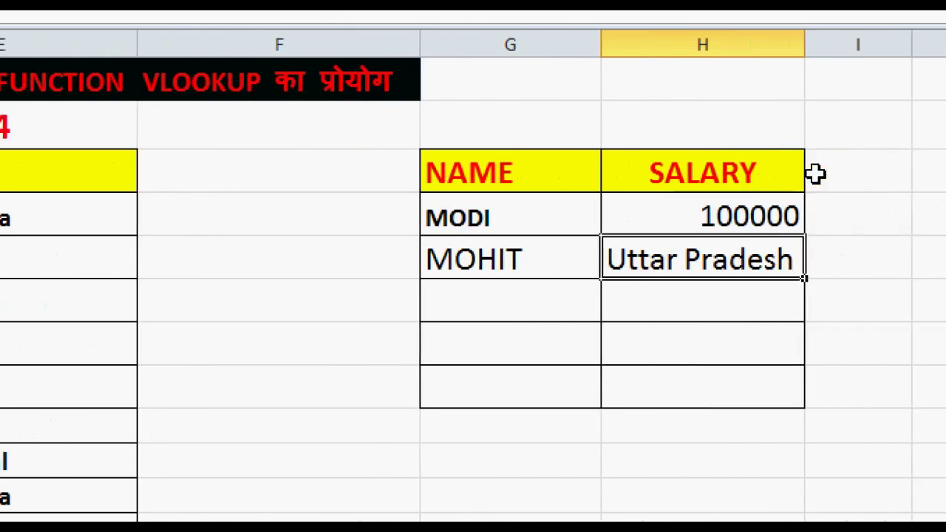
{"action": "left_click", "coordinate": [665, 172]}
{"action": "left_click", "coordinate": [695, 172]}
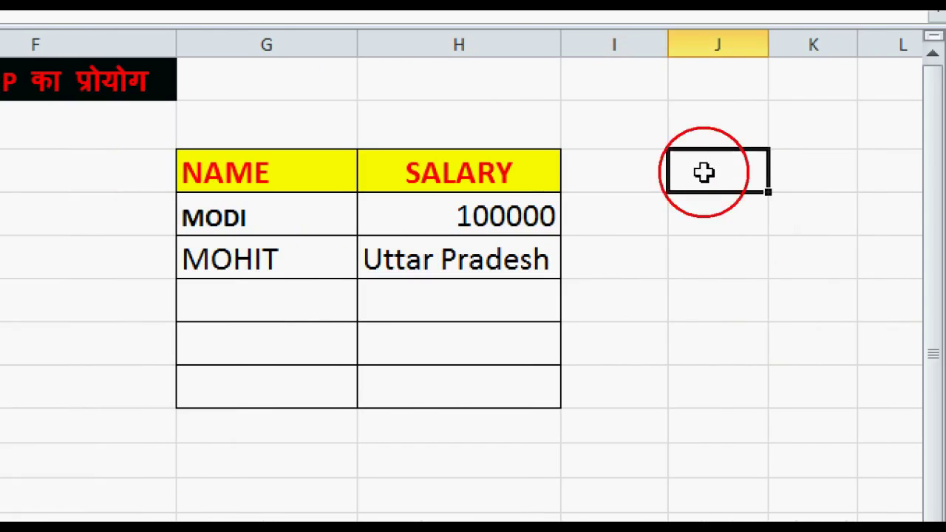
{"action": "left_click", "coordinate": [139, 185]}
{"action": "left_click", "coordinate": [139, 173]}
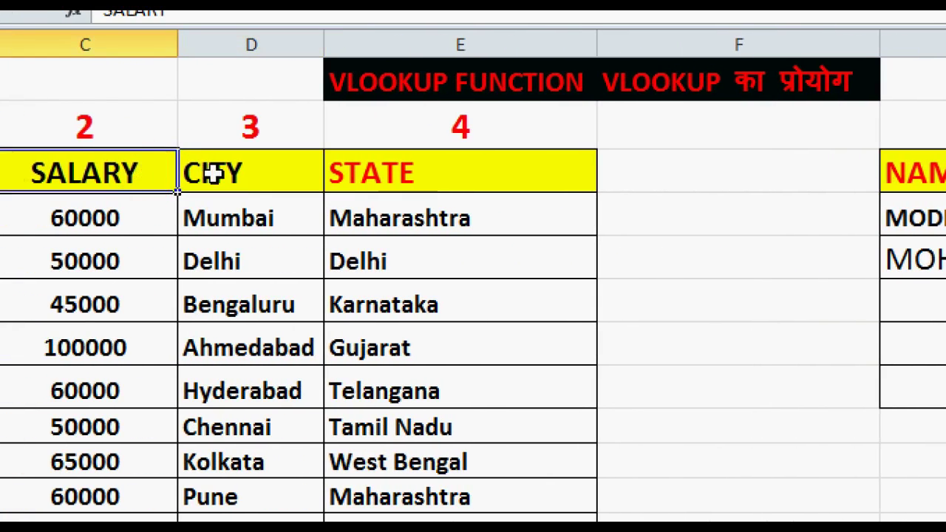
{"action": "left_click", "coordinate": [207, 175]}
{"action": "left_click", "coordinate": [372, 176]}
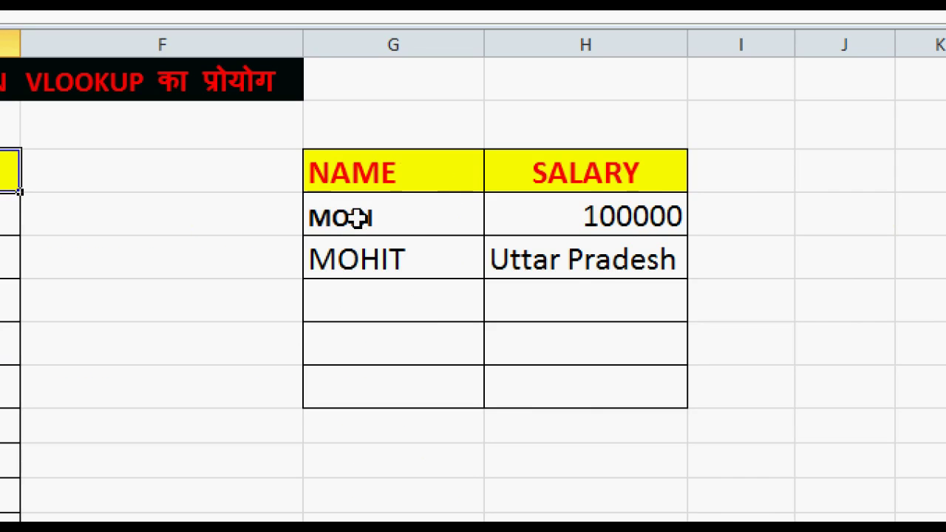
{"action": "left_click", "coordinate": [351, 216]}
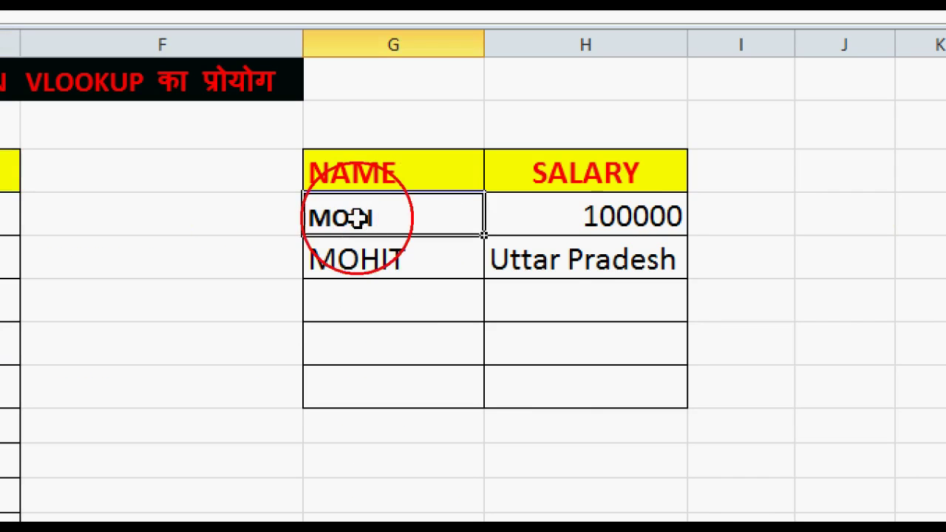
{"action": "left_click", "coordinate": [608, 216]}
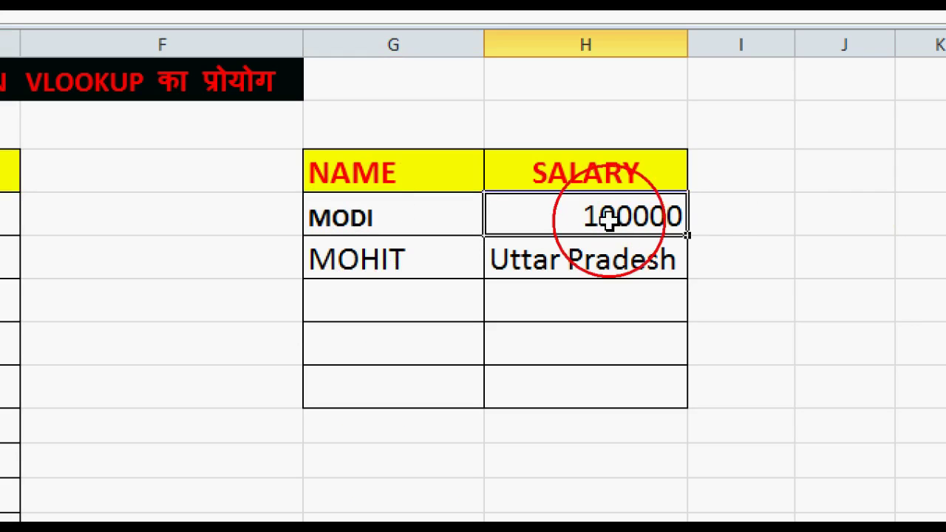
{"action": "left_click", "coordinate": [740, 218]}
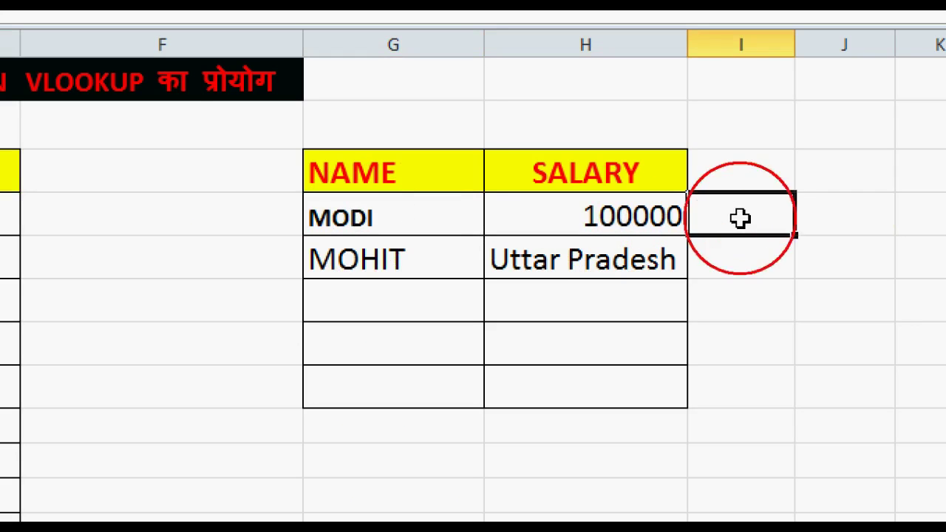
{"action": "left_click", "coordinate": [814, 224]}
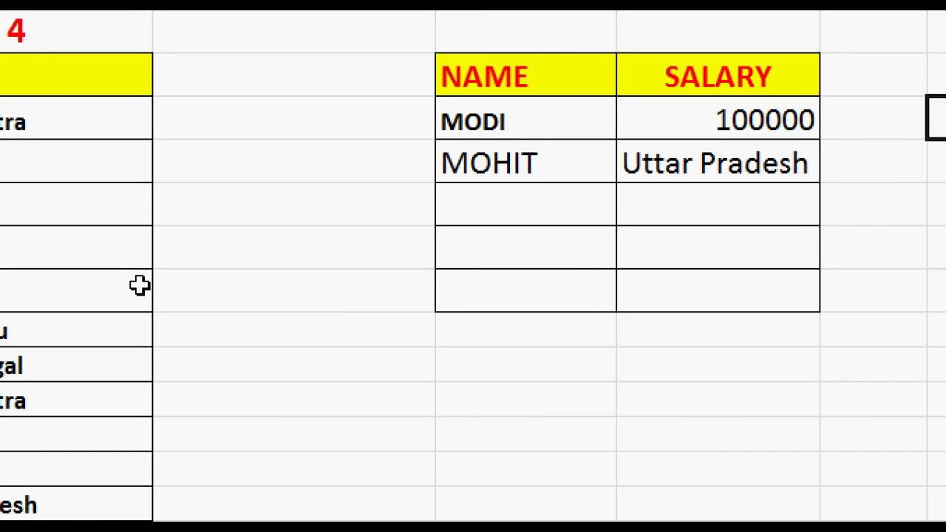
{"action": "scroll", "coordinate": [575, 333], "scroll_direction": "up", "scroll_amount": 1}
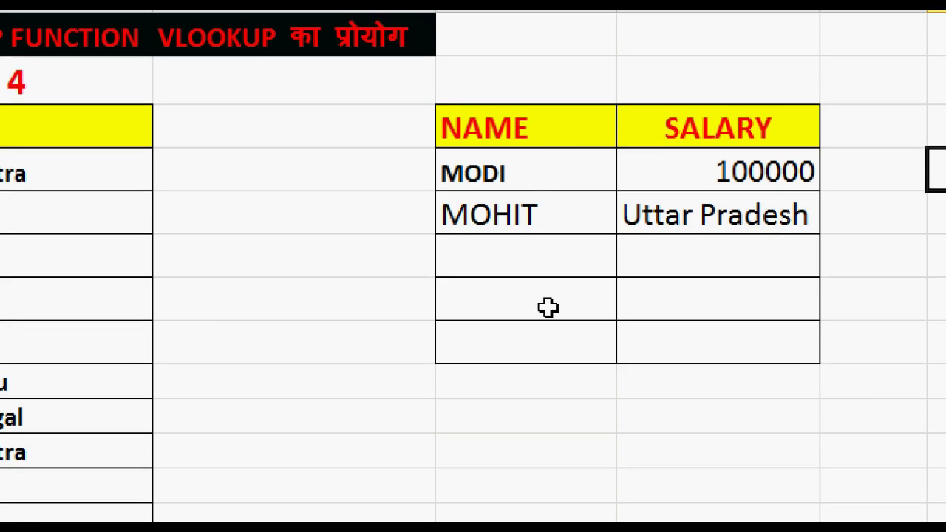